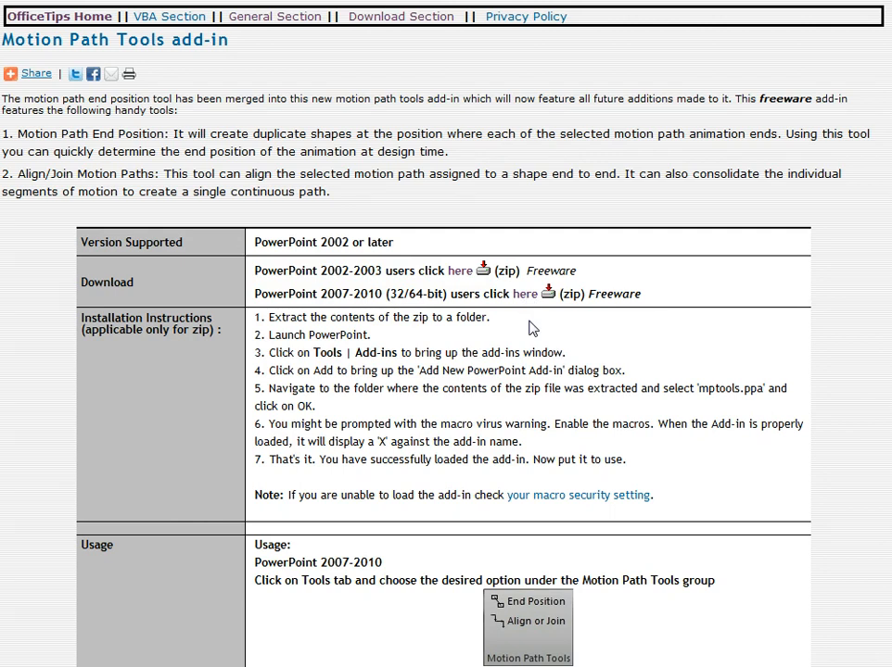
pyautogui.moveTo(400, 173); pyautogui.dragTo(456, 149)
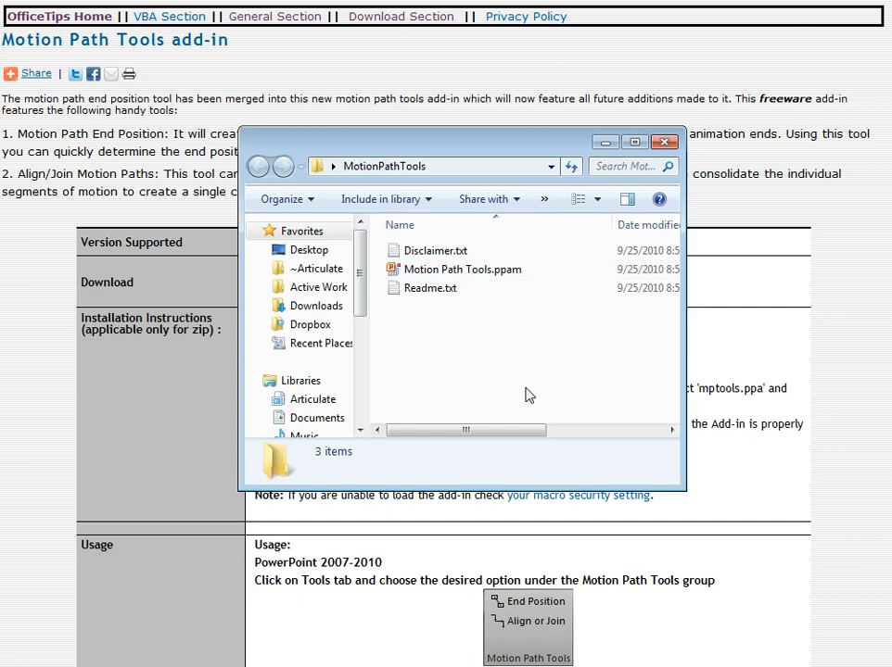
pyautogui.moveTo(526, 153); pyautogui.dragTo(0, 315)
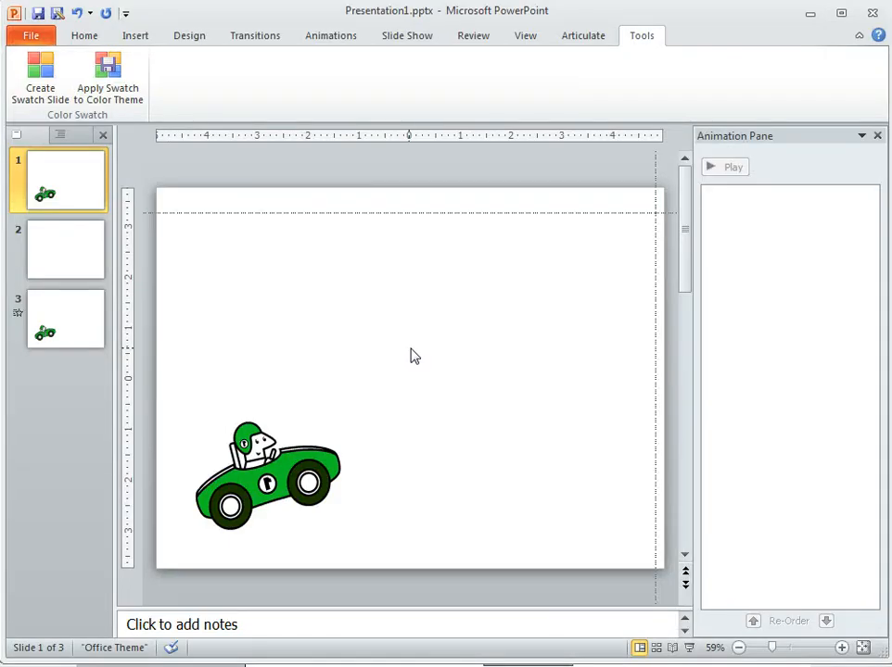
# - Open the program's add-in options and bring up the manager for PowerPoint Add-ins
pyautogui.click(78, 35)
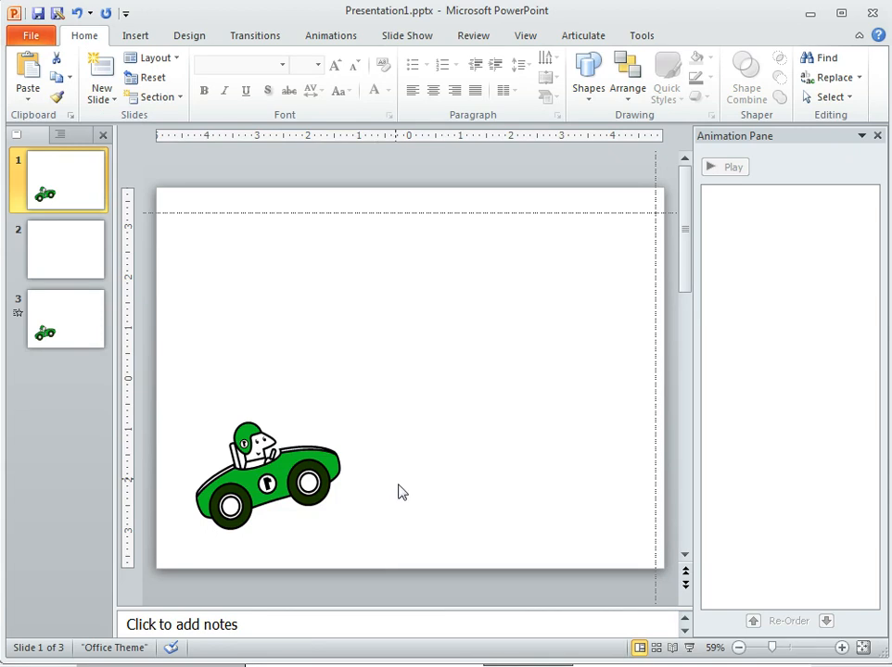
pyautogui.click(29, 37)
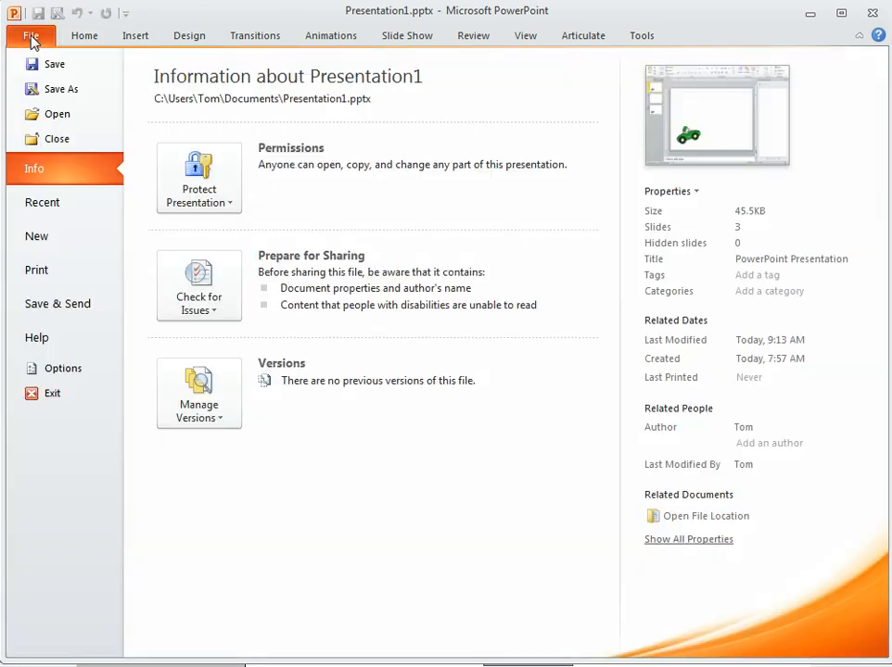
pyautogui.click(59, 370)
pyautogui.moveTo(352, 0); pyautogui.dragTo(352, 40)
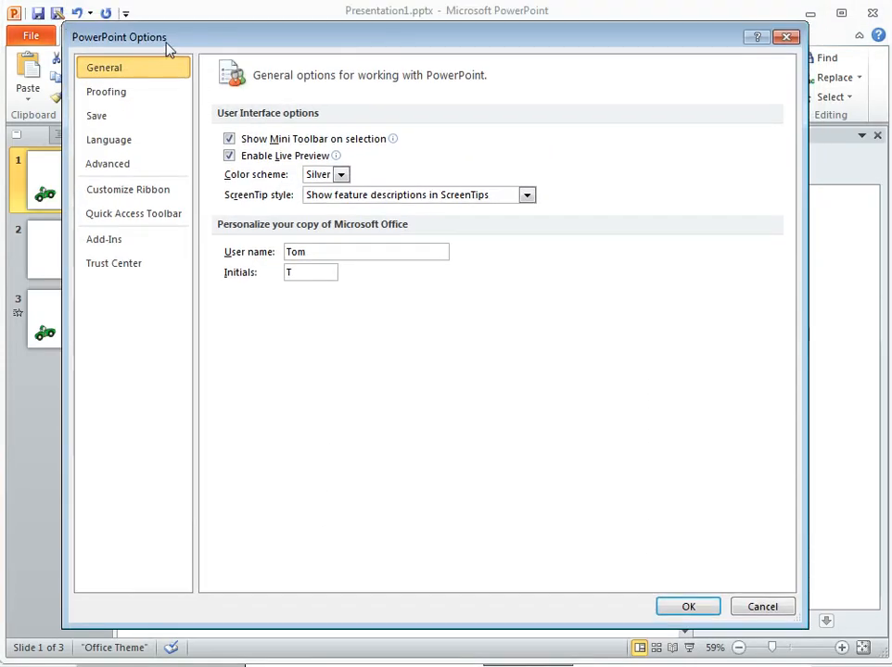
pyautogui.click(110, 250)
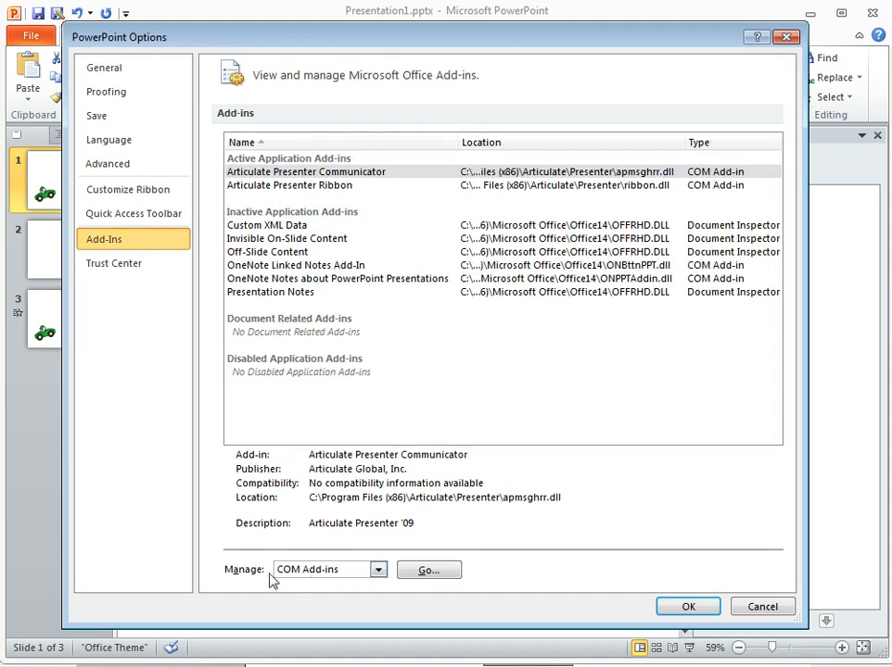
pyautogui.click(379, 573)
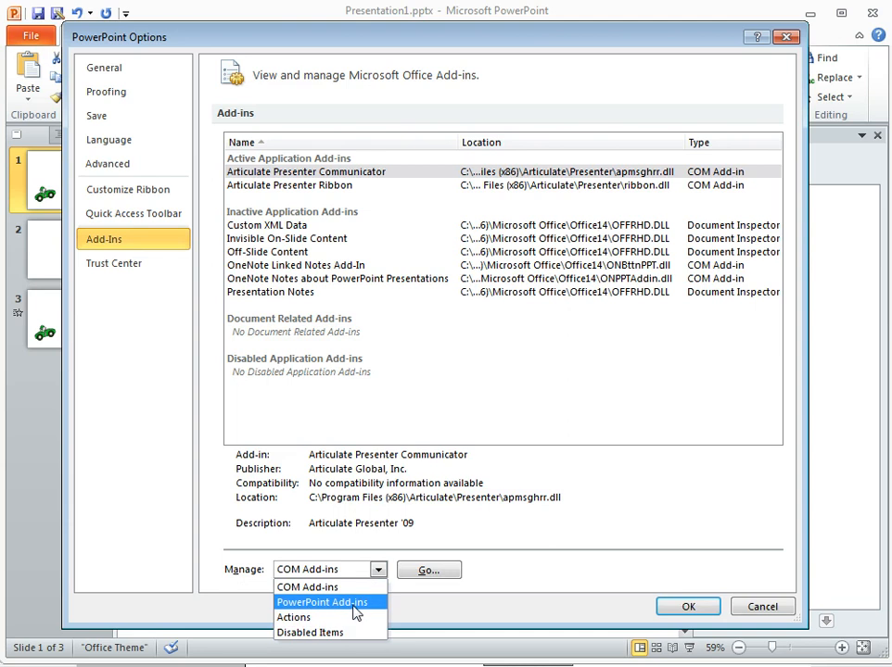
pyautogui.click(356, 604)
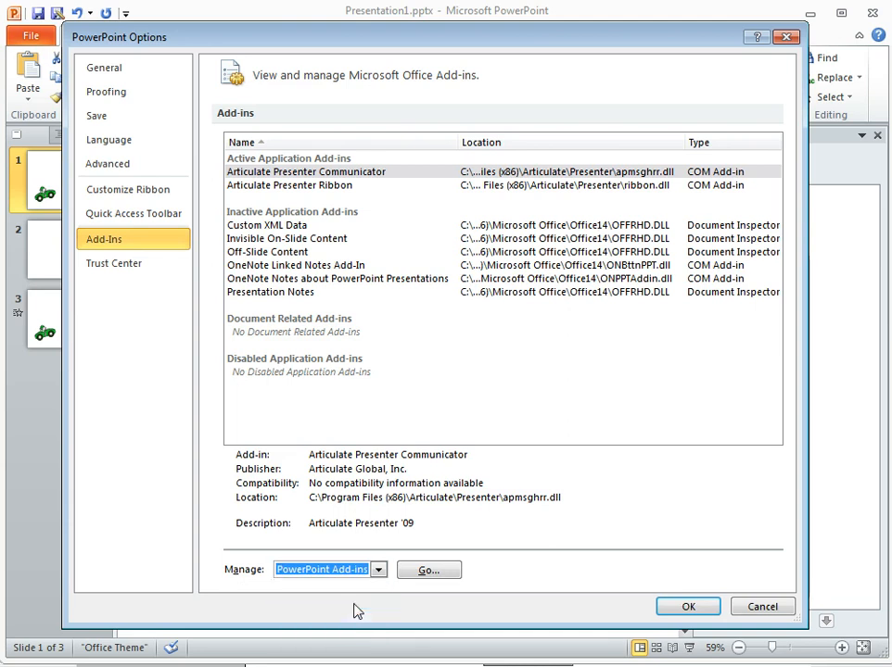
pyautogui.click(441, 575)
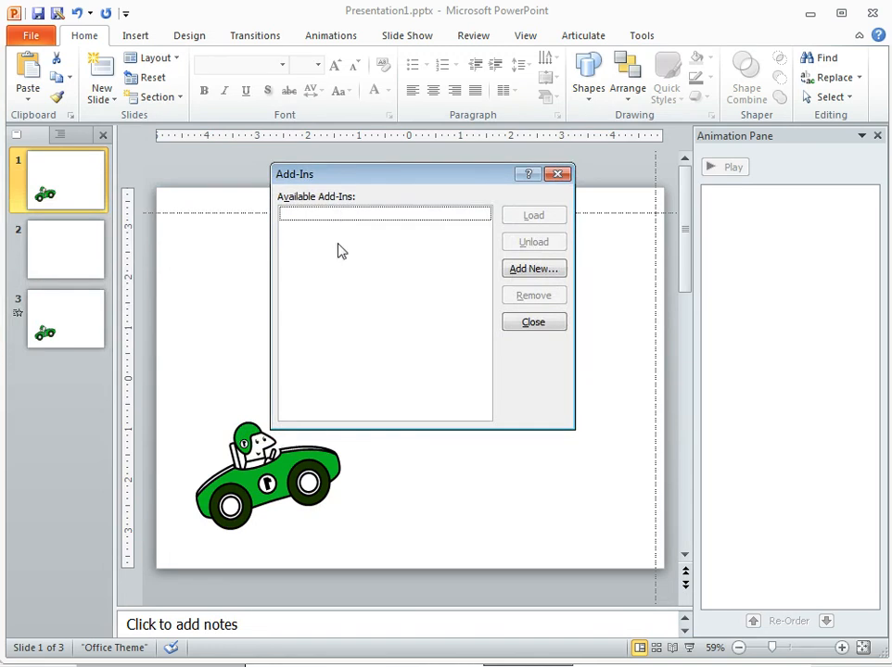
# - Load the add-in file Motion Path Tools.ppam from the MotionPathTools folder on the Desktop and display its tools
pyautogui.click(532, 269)
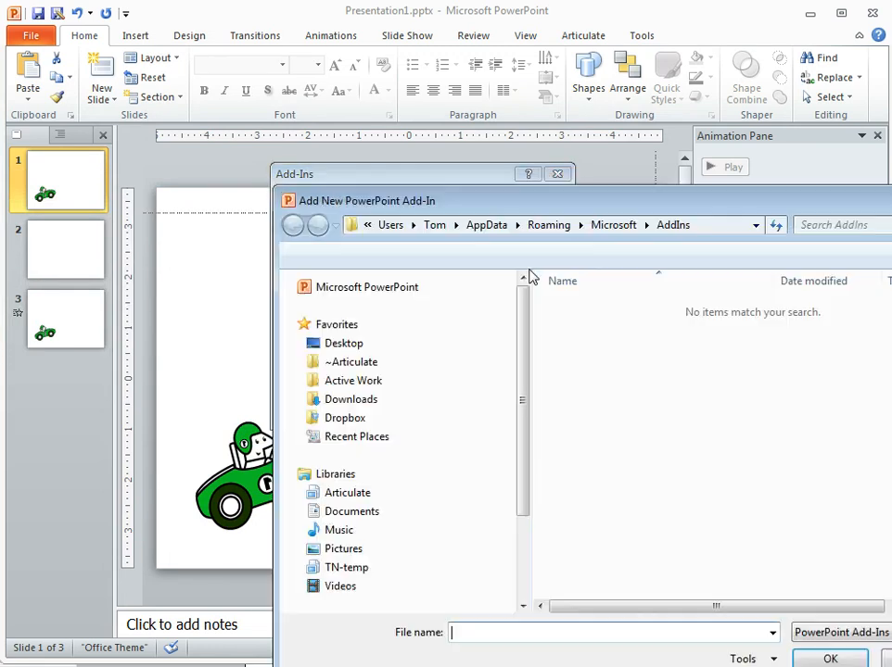
pyautogui.moveTo(593, 195); pyautogui.dragTo(382, 61)
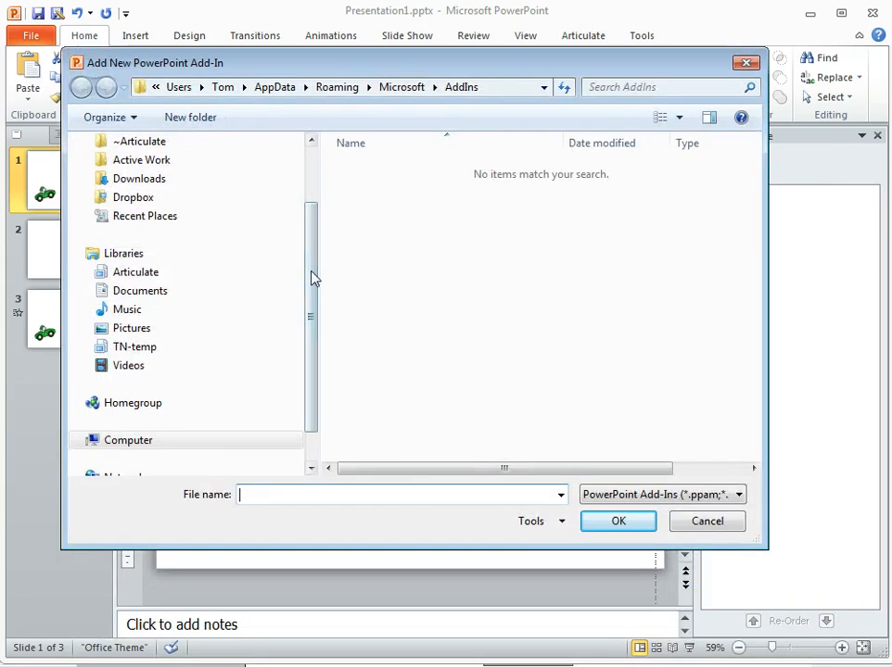
pyautogui.moveTo(310, 315); pyautogui.dragTo(299, 207)
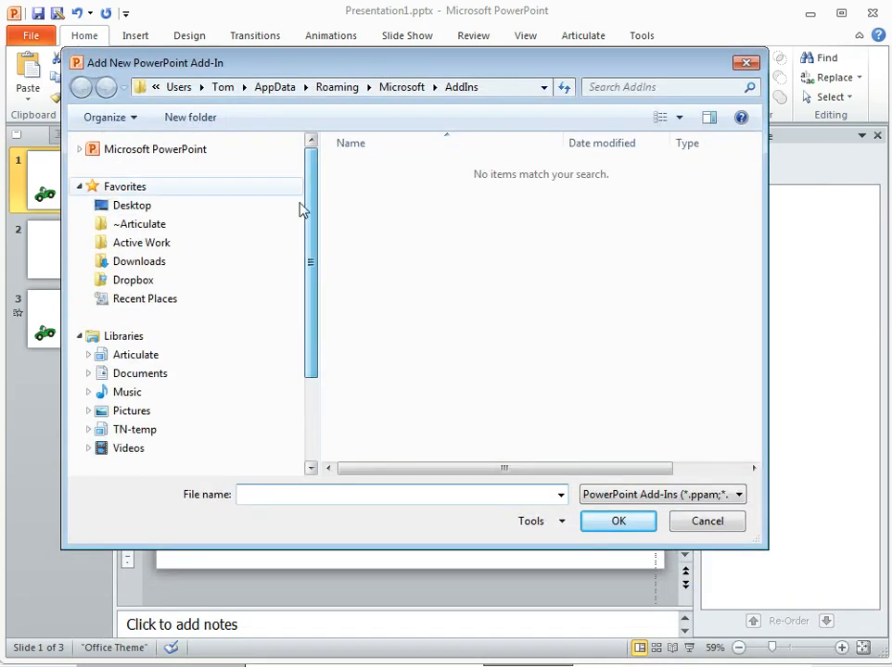
pyautogui.click(219, 205)
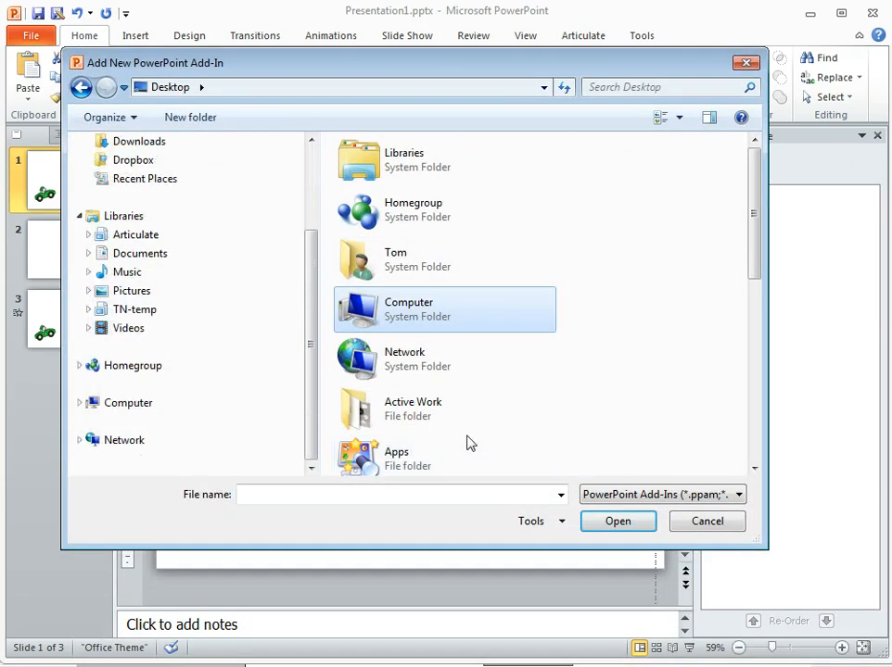
pyautogui.moveTo(753, 197); pyautogui.dragTo(770, 338)
pyautogui.doubleClick(471, 324)
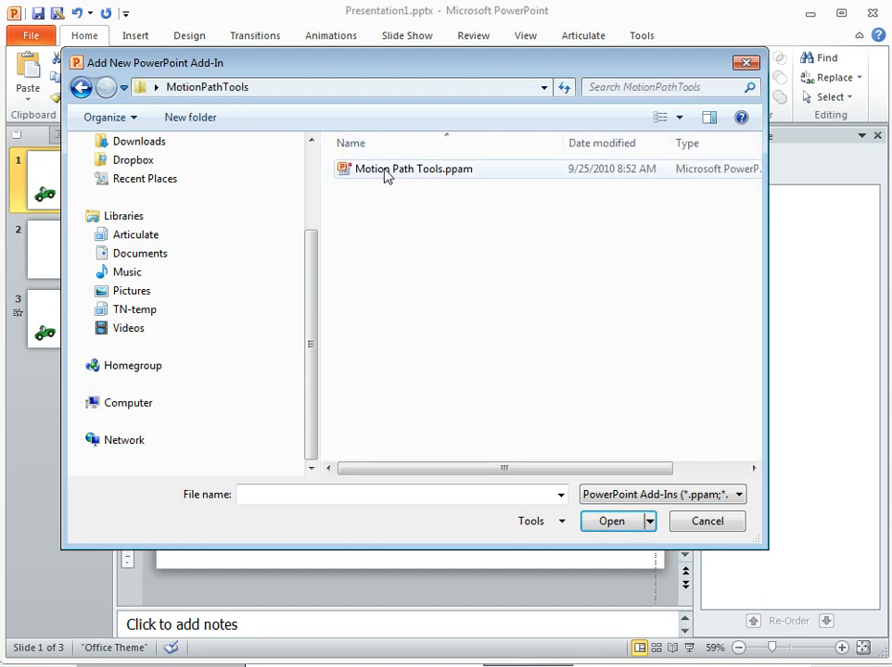
pyautogui.click(417, 178)
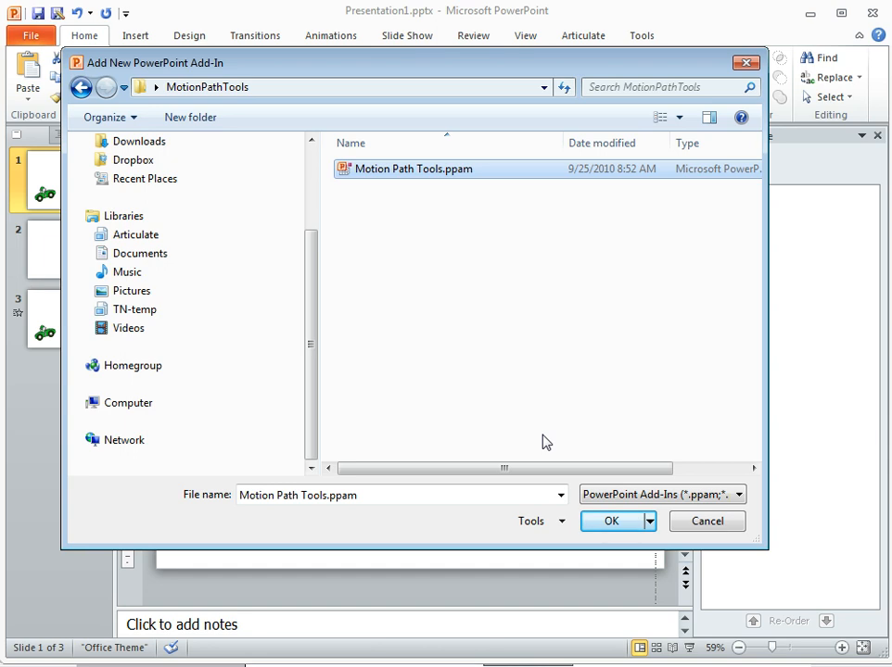
pyautogui.click(614, 521)
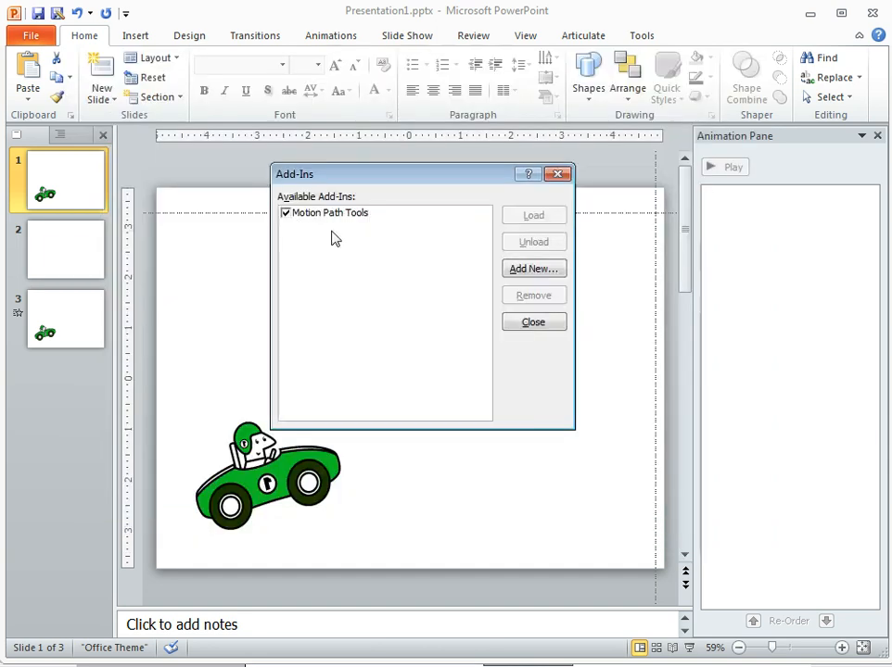
pyautogui.click(533, 324)
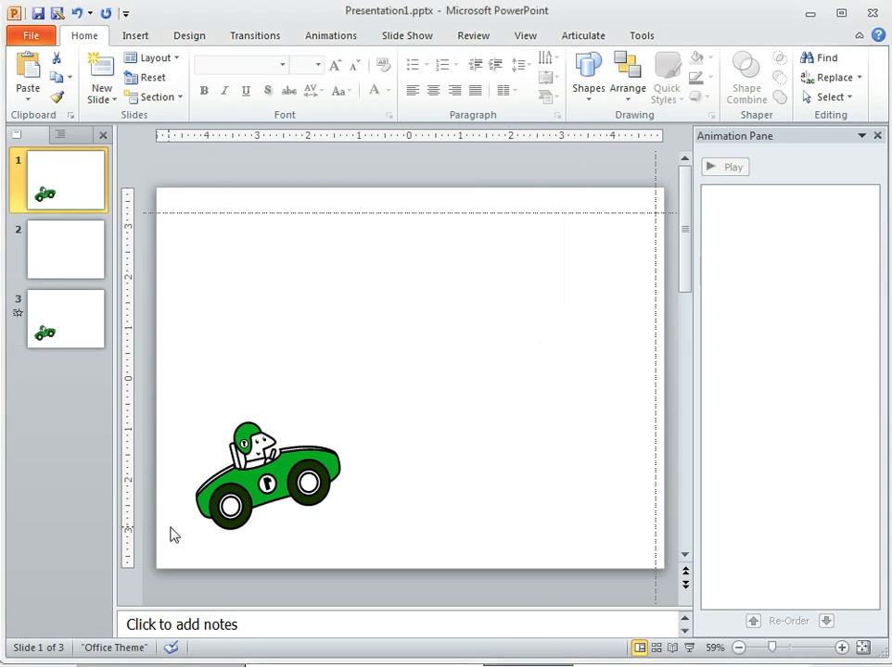
pyautogui.click(643, 36)
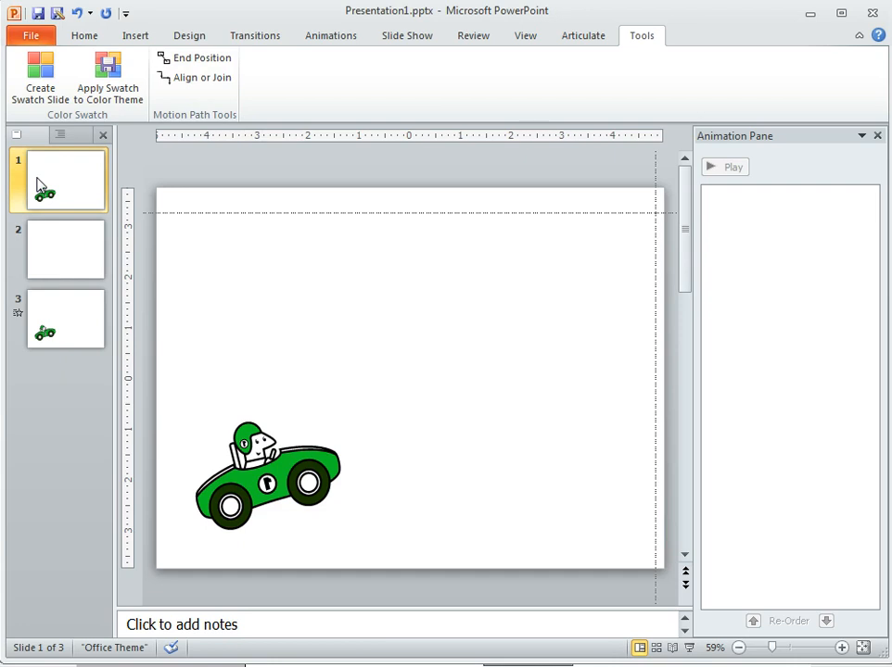
# - Apply a Lines motion path to the green car on slide 1, ending near the slide's centre, and preview it
pyautogui.click(232, 501)
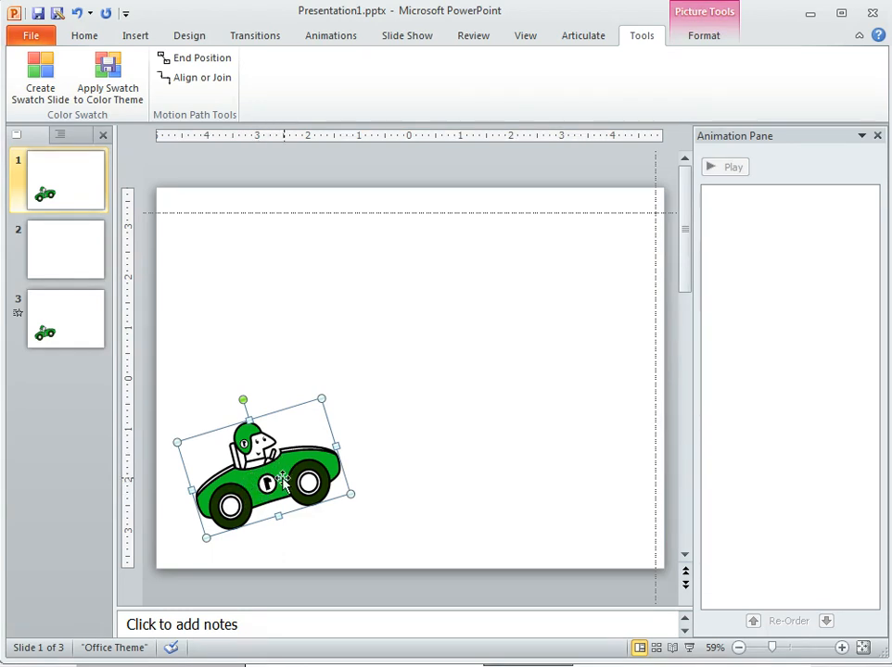
pyautogui.click(328, 37)
pyautogui.click(359, 97)
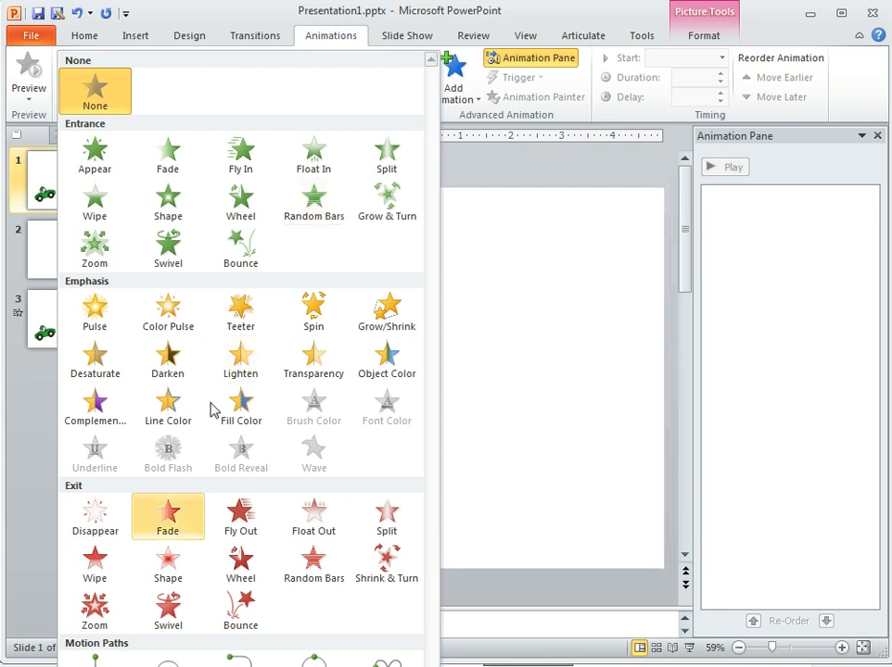
pyautogui.click(95, 659)
pyautogui.click(467, 475)
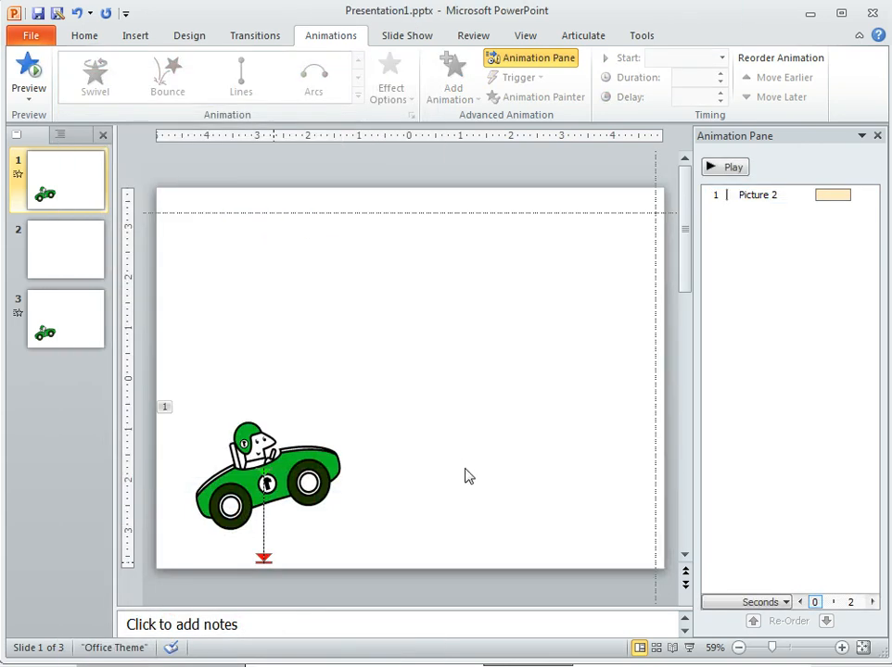
pyautogui.moveTo(264, 560); pyautogui.dragTo(402, 387)
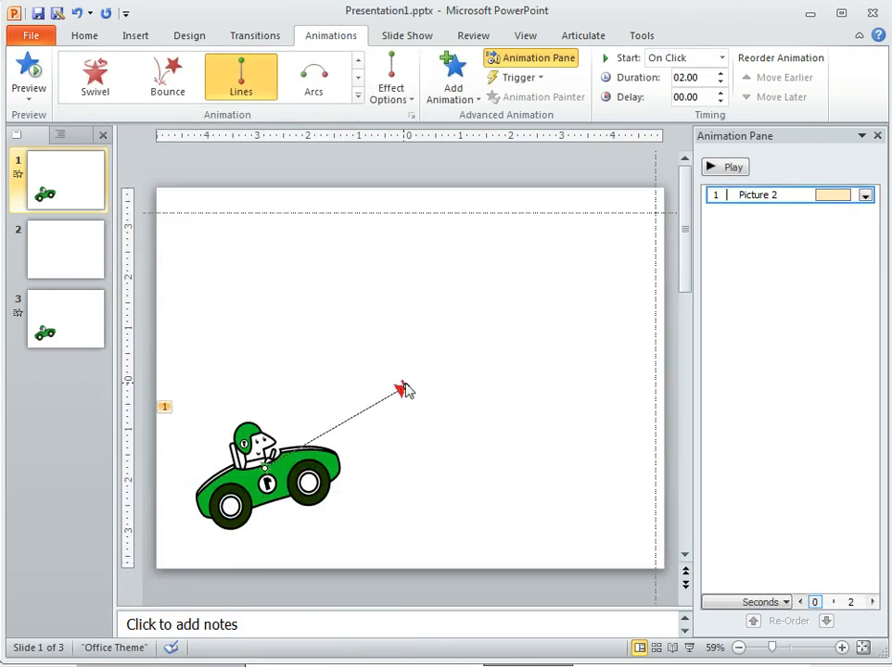
pyautogui.click(714, 167)
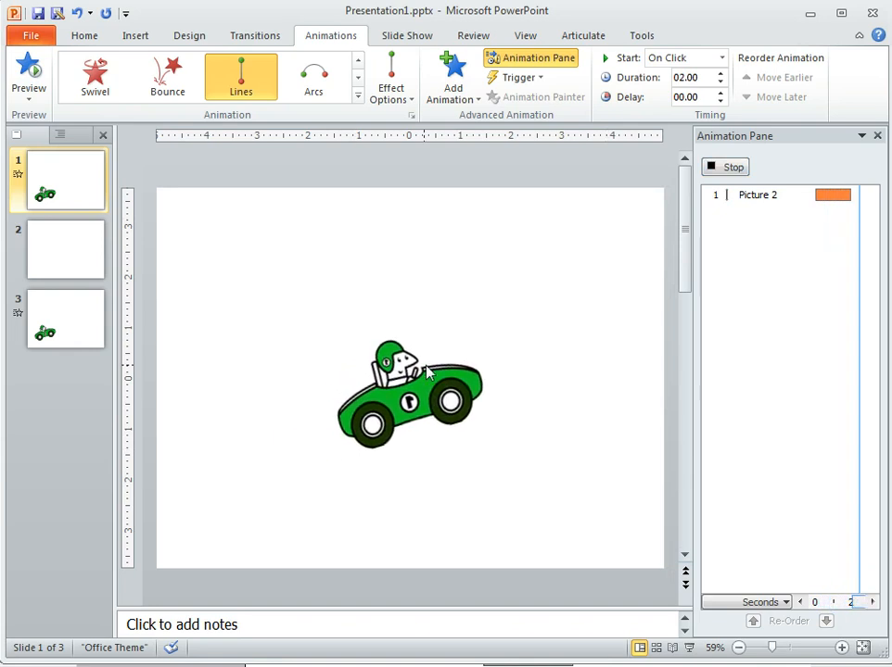
# - Move both drawing guides to cross at the motion path's end point and check the marked spot on slide 2
pyautogui.click(56, 259)
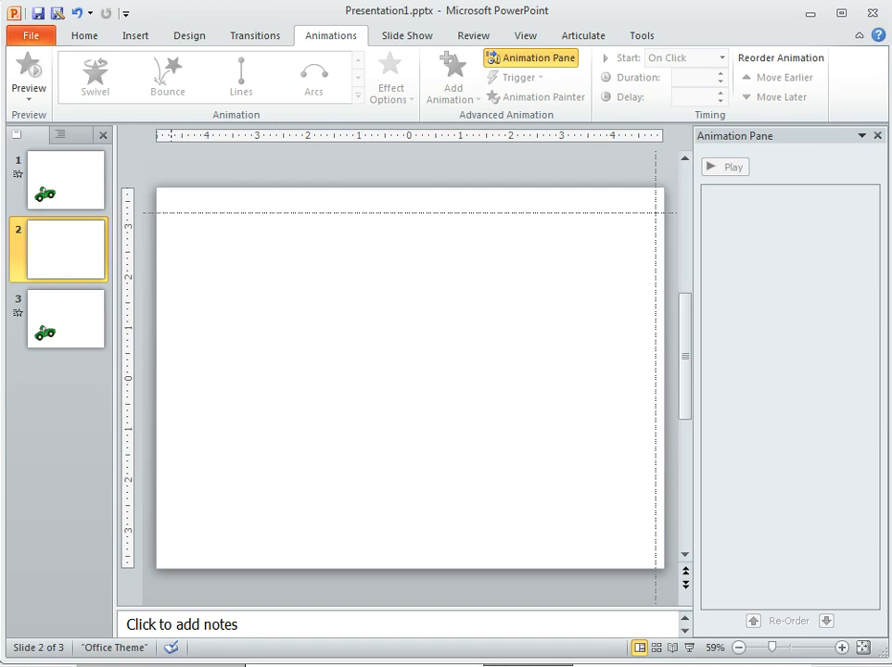
pyautogui.click(65, 191)
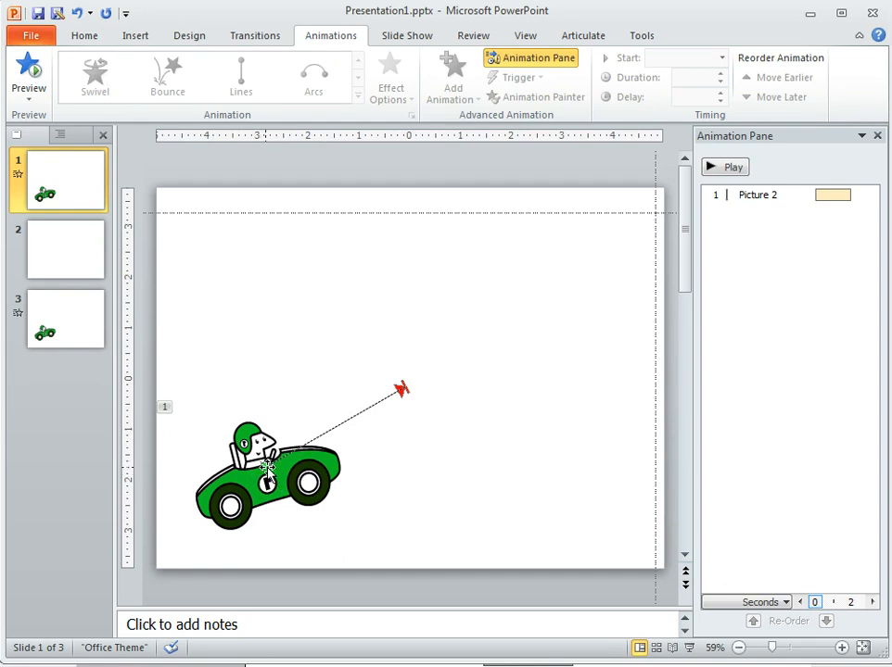
pyautogui.moveTo(507, 214); pyautogui.dragTo(506, 390)
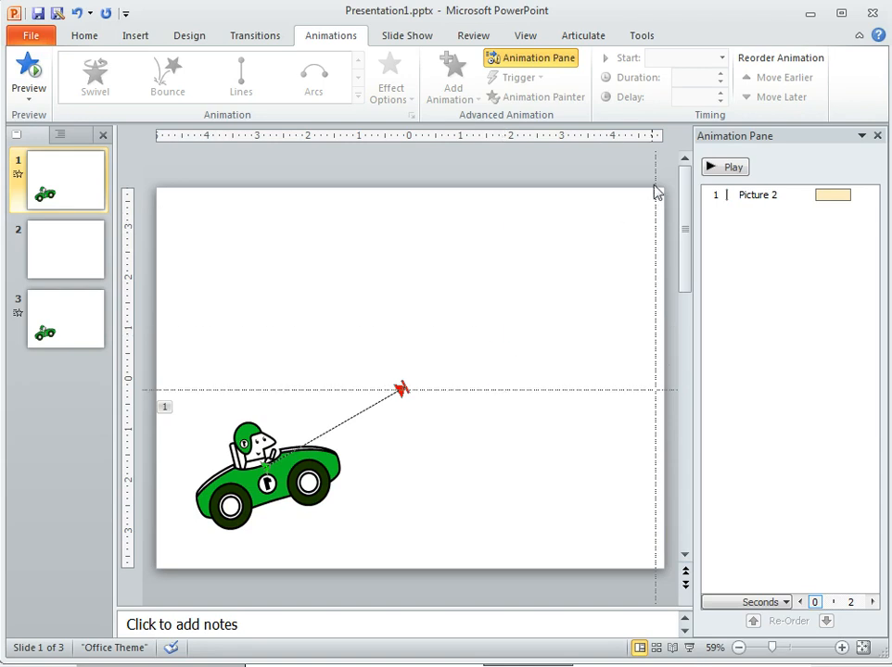
pyautogui.moveTo(655, 190); pyautogui.dragTo(407, 267)
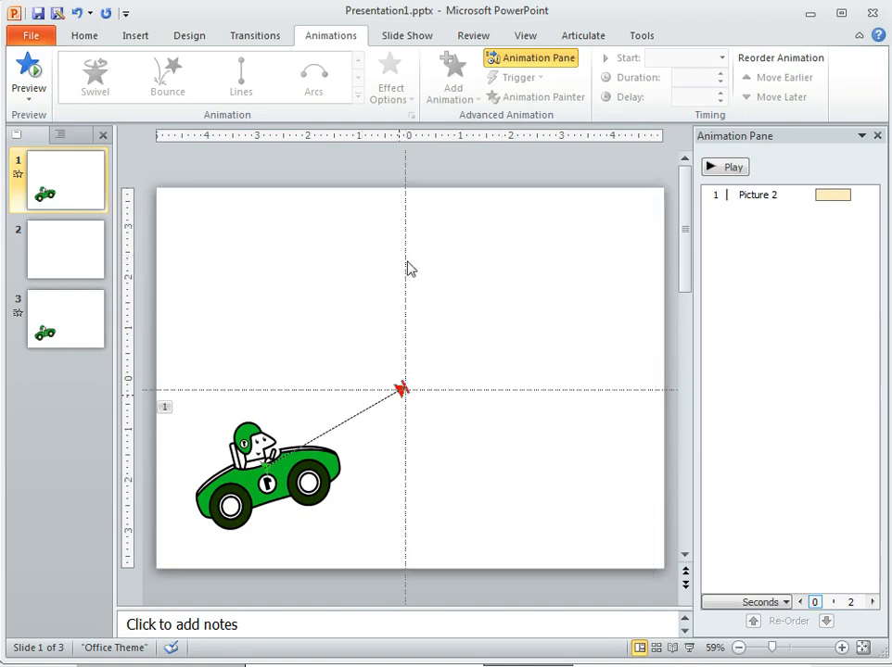
pyautogui.click(80, 264)
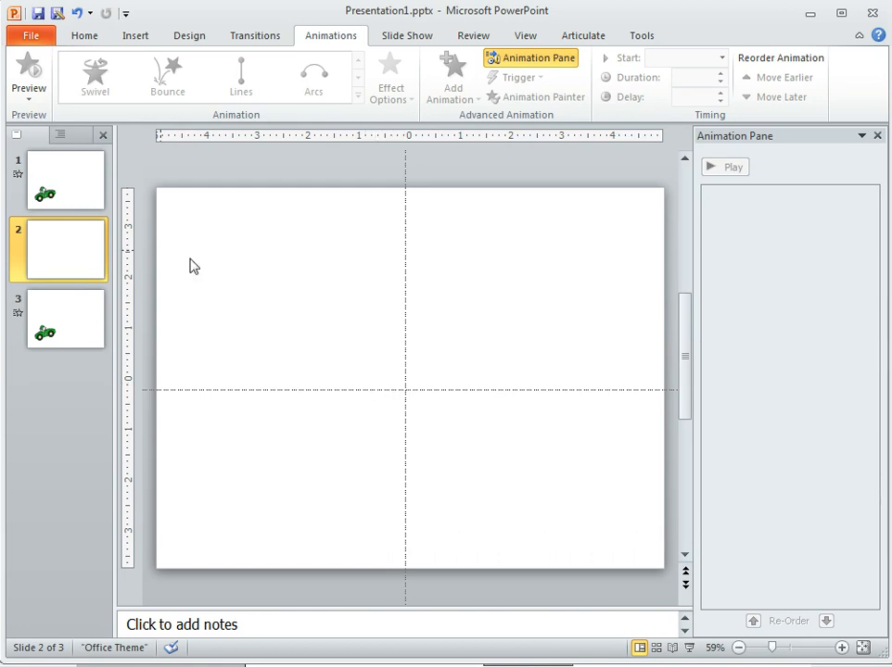
pyautogui.click(68, 190)
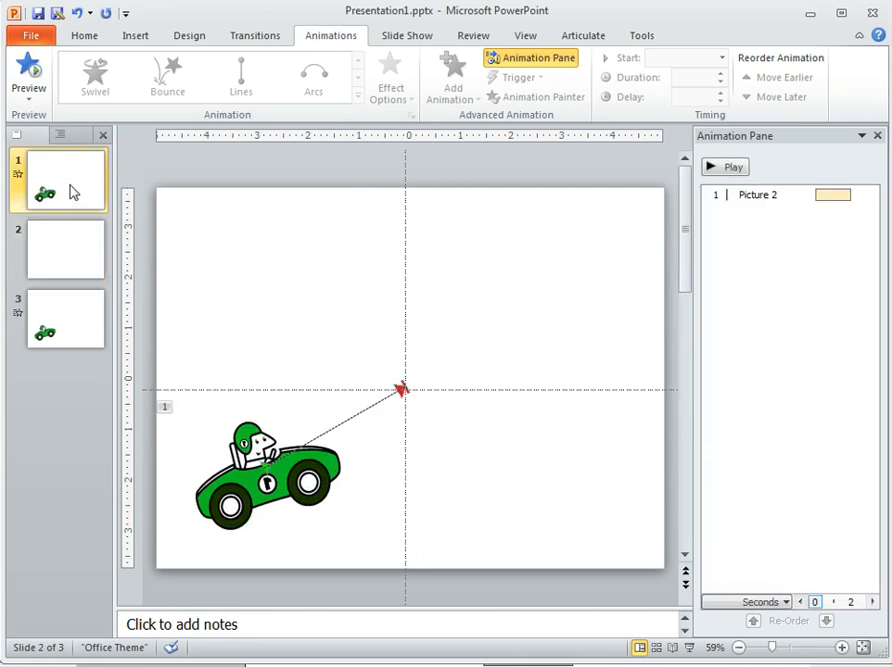
# - Generate a copy of the car at the end position of its Down: Picture 2 motion path and select that copy
pyautogui.click(314, 465)
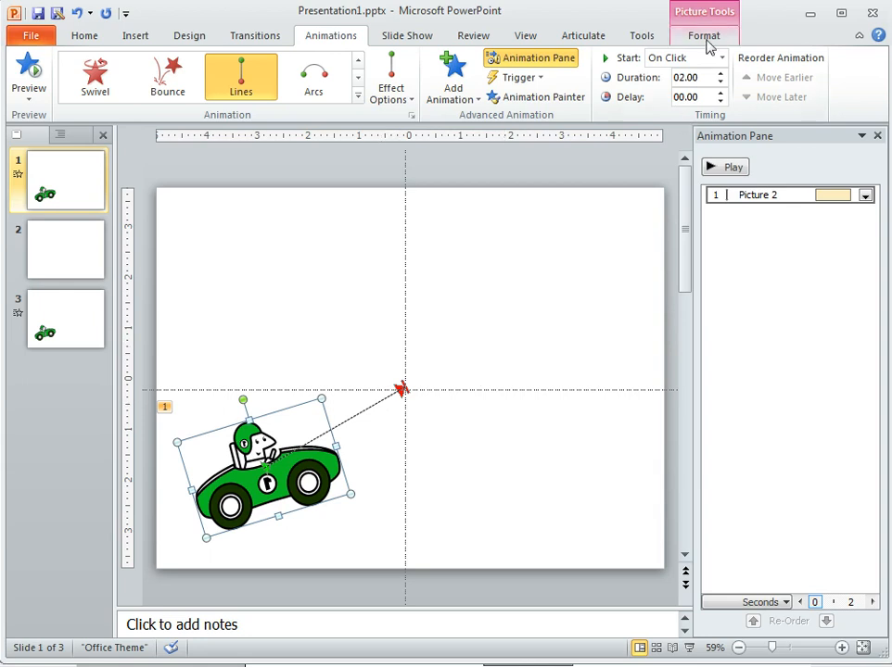
pyautogui.click(641, 38)
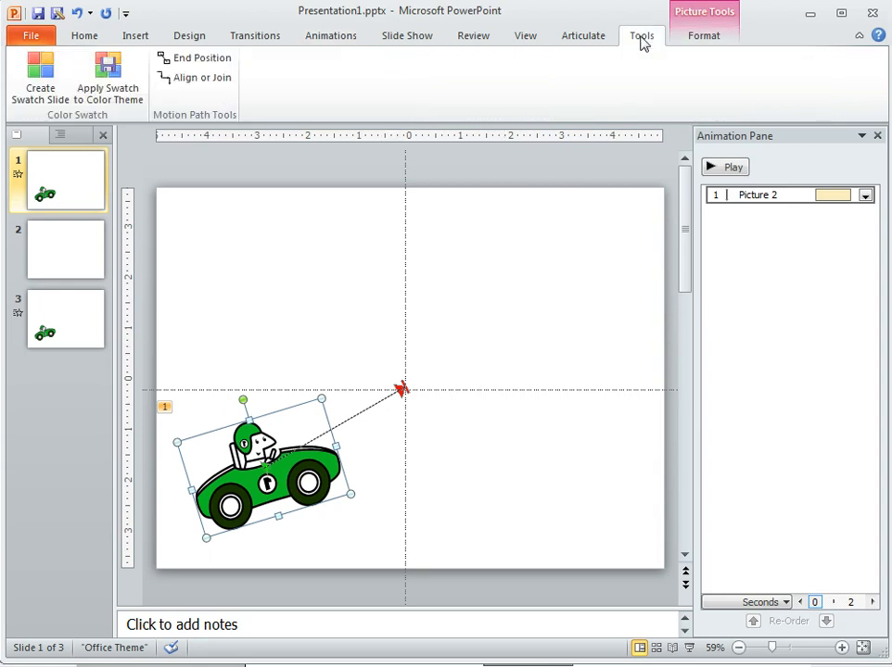
pyautogui.click(194, 61)
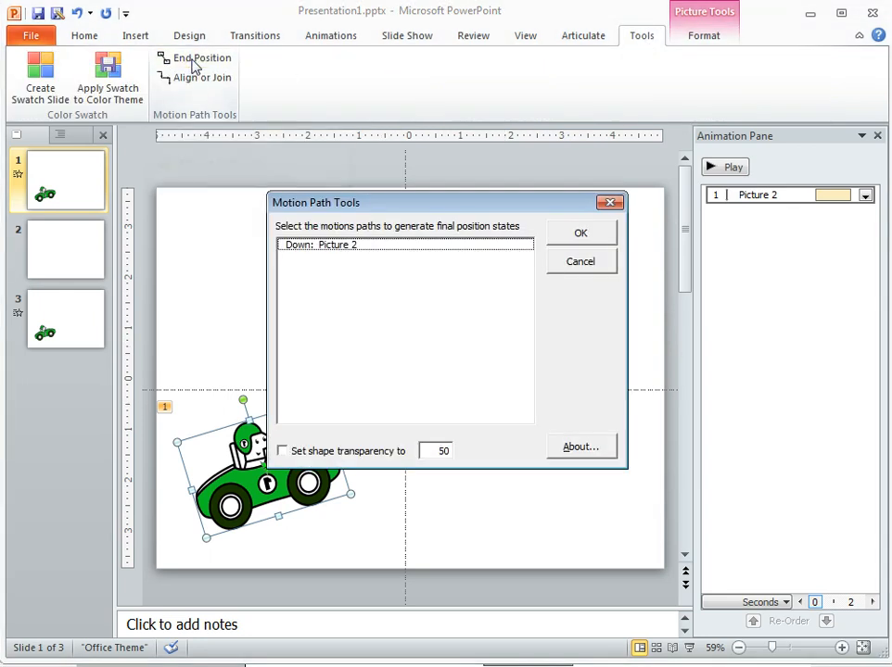
pyautogui.click(332, 249)
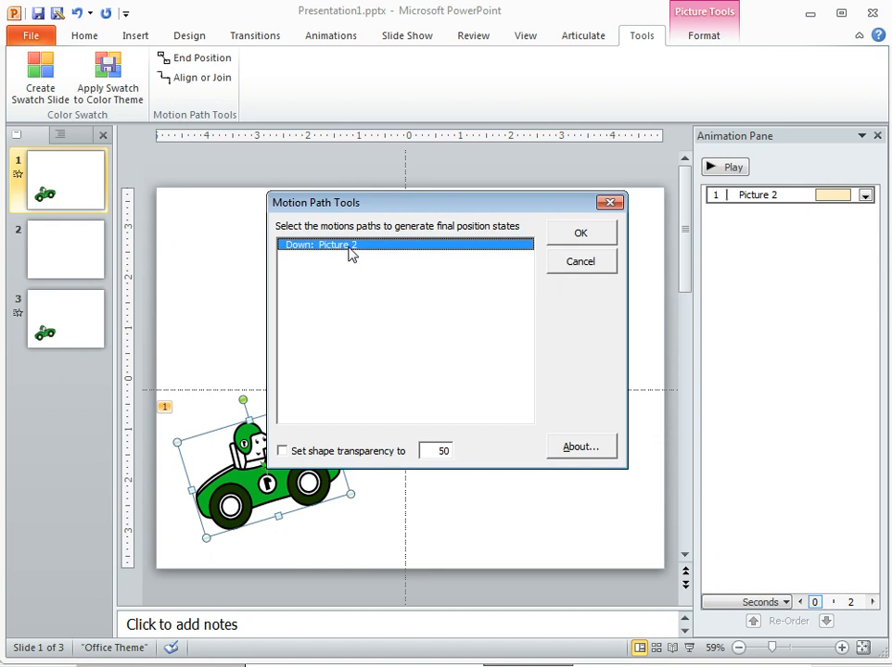
pyautogui.click(585, 236)
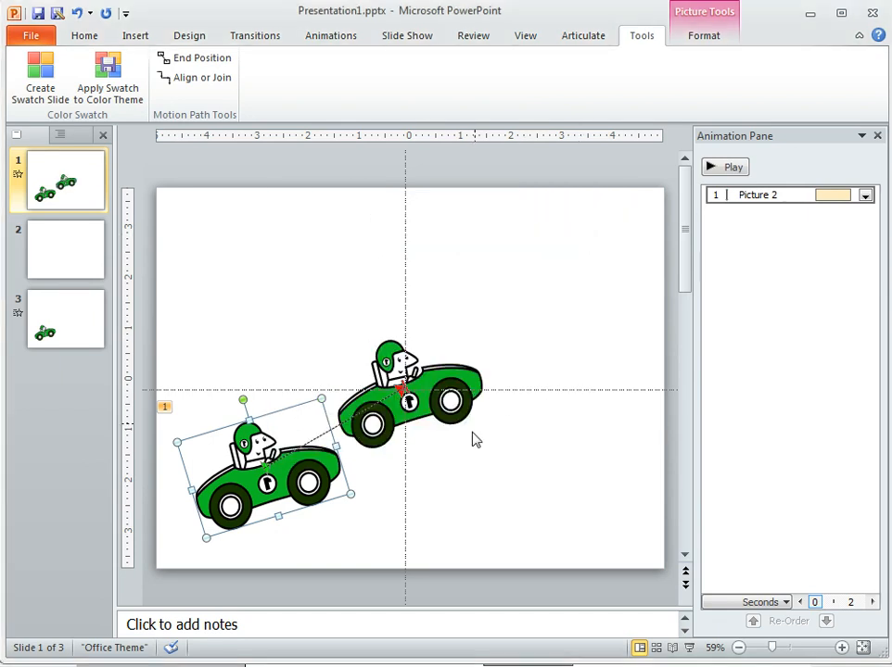
pyautogui.click(462, 380)
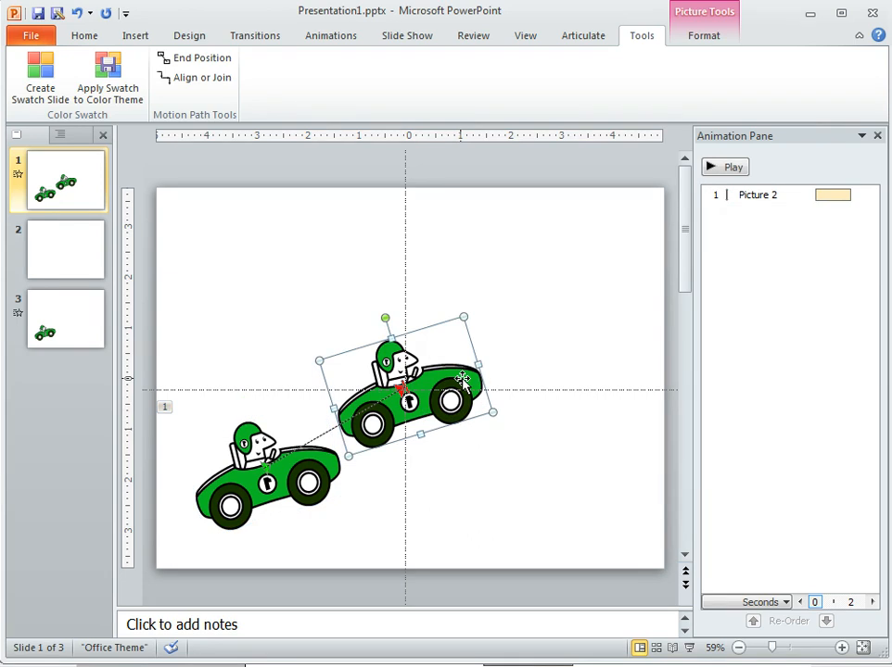
# - Move the generated car copy from slide 1 to the same position on slide 2 and compare the two slides
pyautogui.click(74, 259)
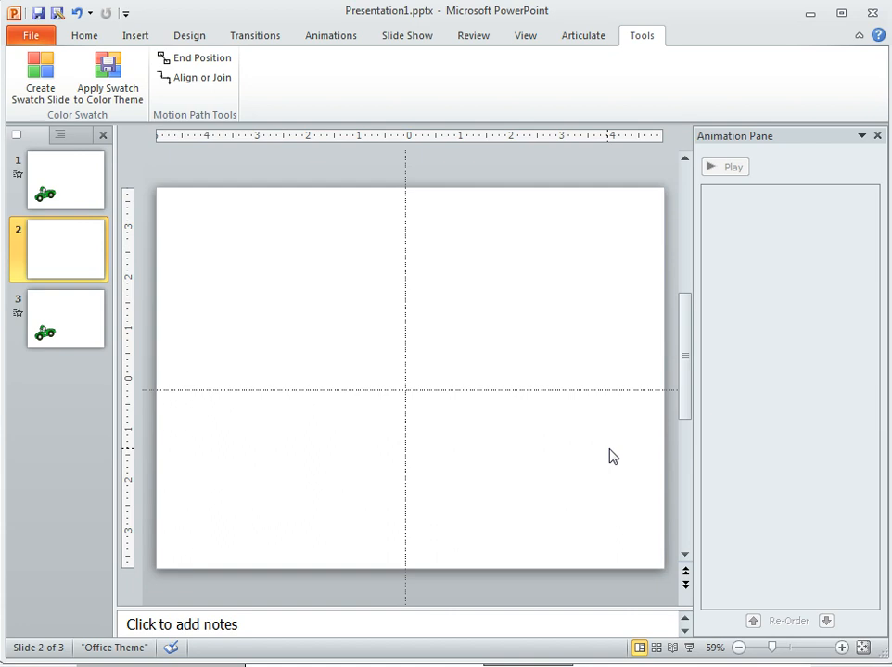
pyautogui.hotkey('ctrl', 'v')
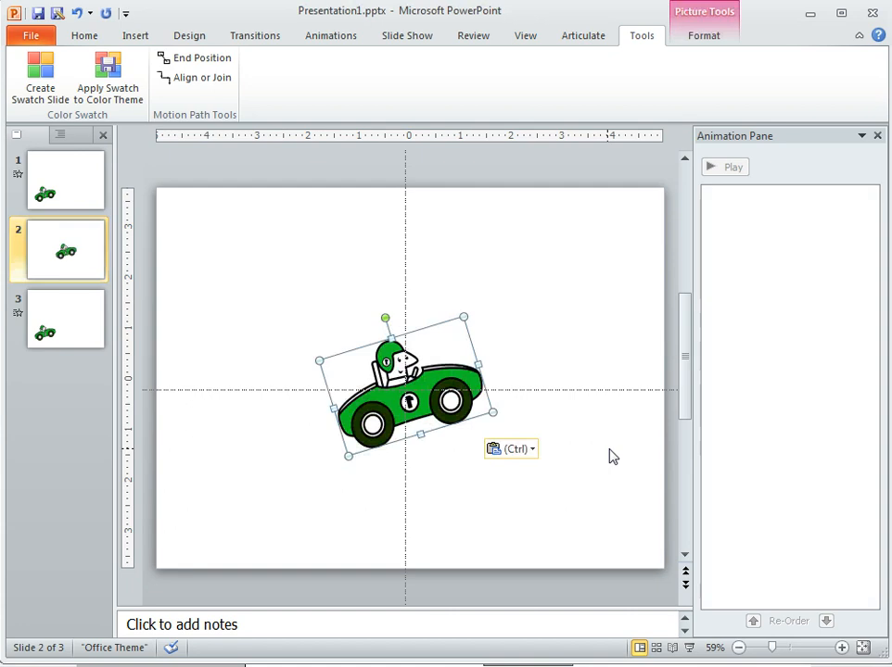
pyautogui.click(74, 183)
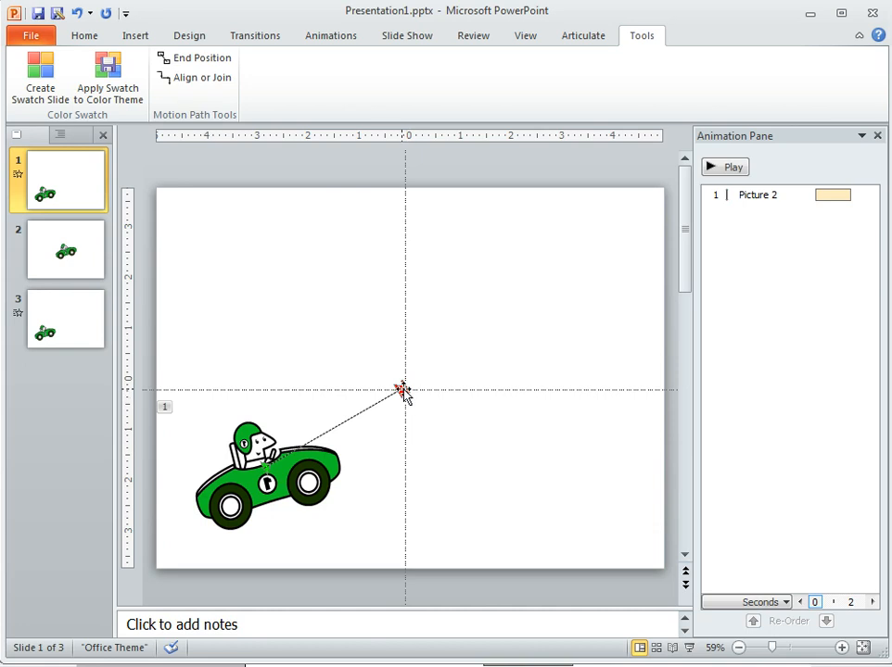
pyautogui.click(85, 250)
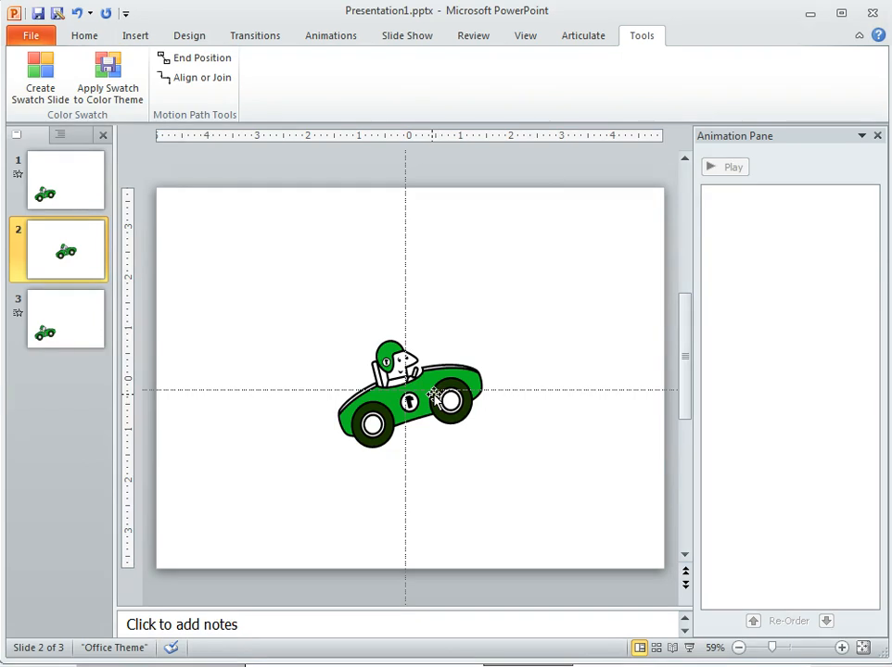
# - On slide 3, preview the car's animations and align all three Down: Picture 2 motion paths end to end
pyautogui.click(67, 322)
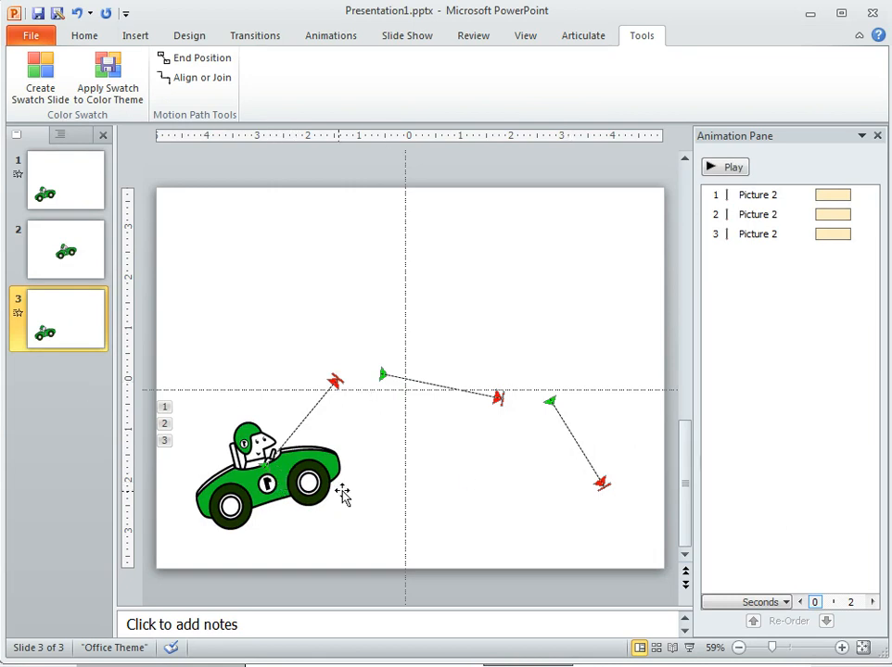
pyautogui.click(739, 176)
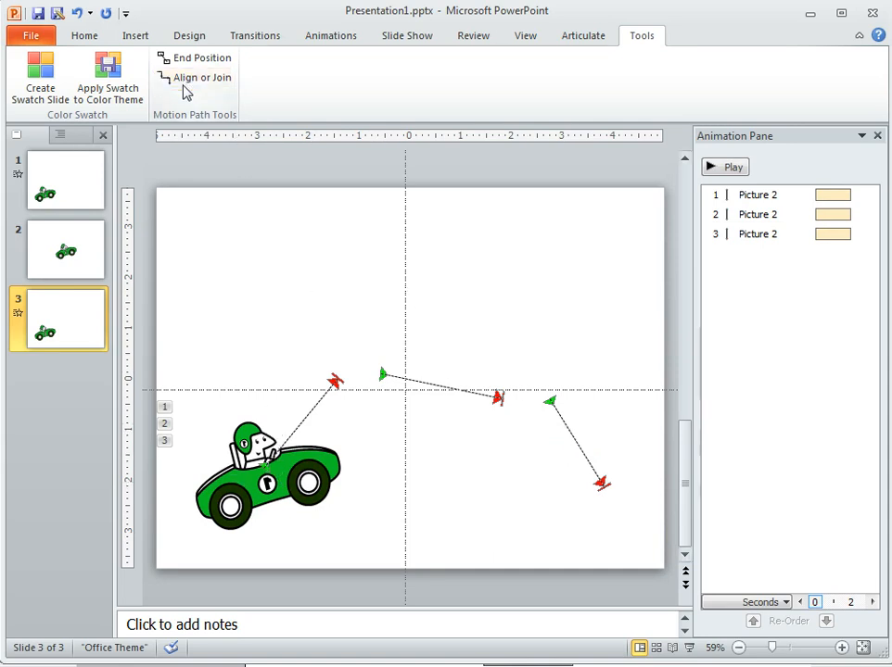
pyautogui.click(238, 494)
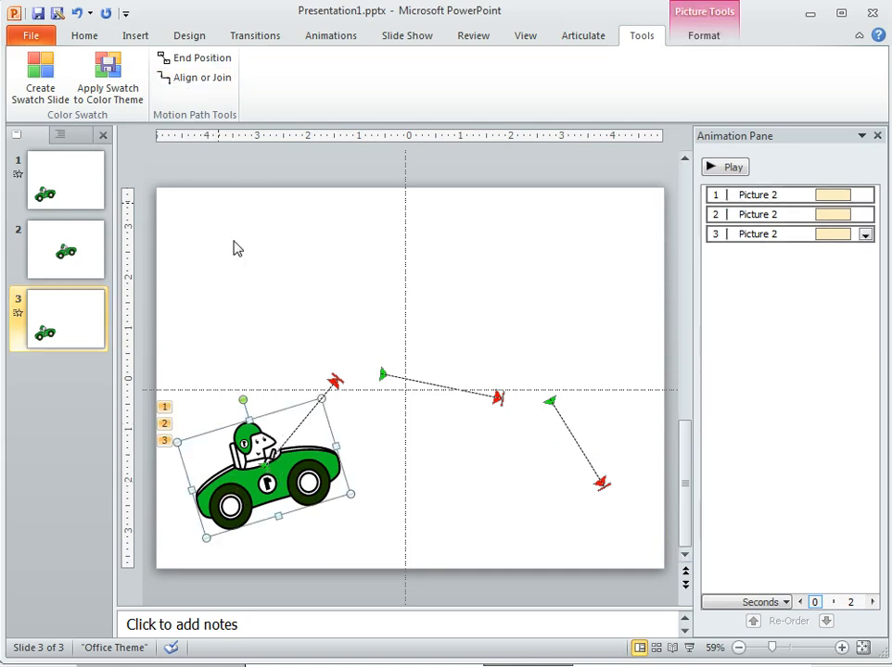
pyautogui.click(201, 82)
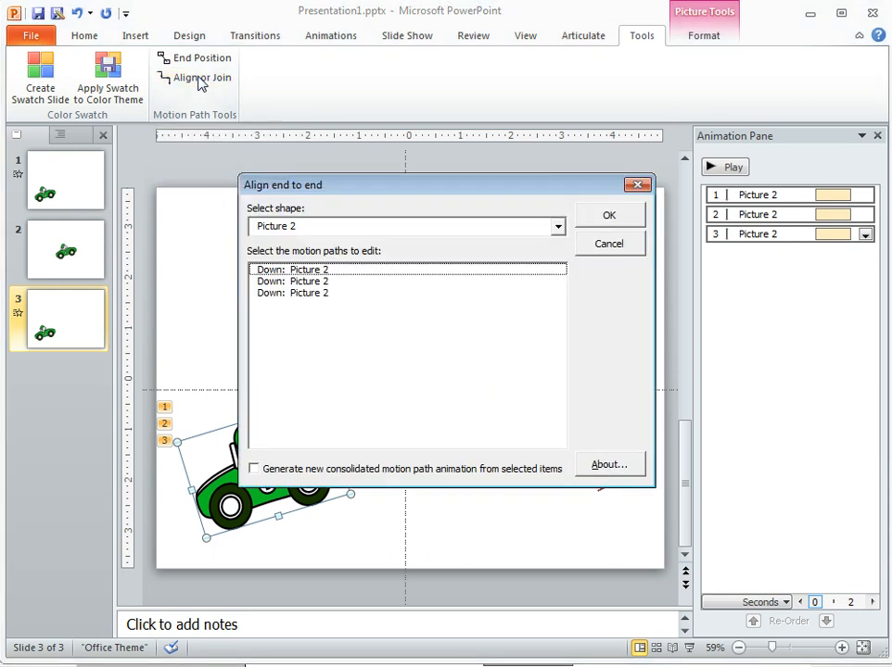
pyautogui.click(301, 270)
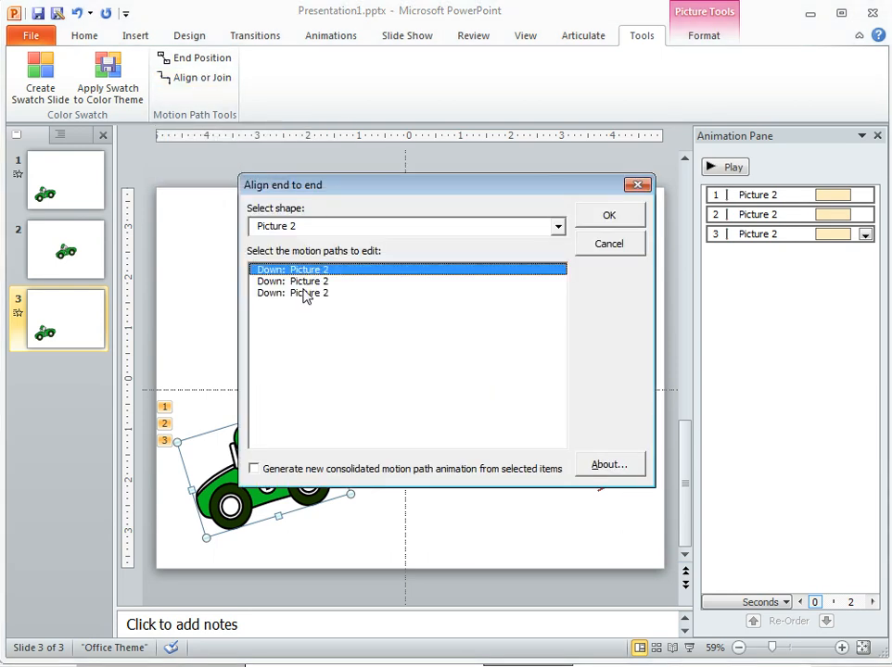
pyautogui.keyDown('shift'); pyautogui.click(306, 293); pyautogui.keyUp('shift')
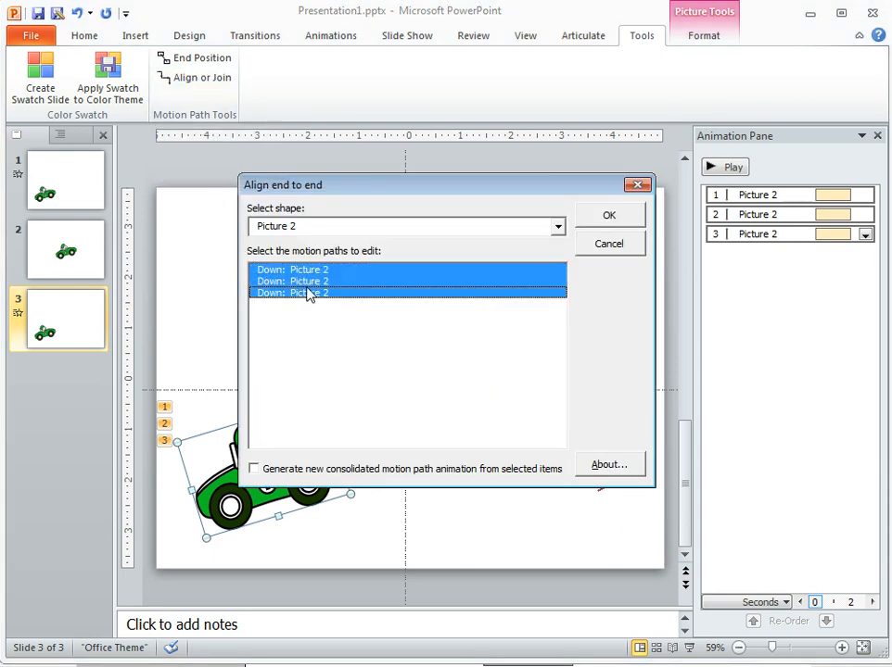
pyautogui.click(609, 216)
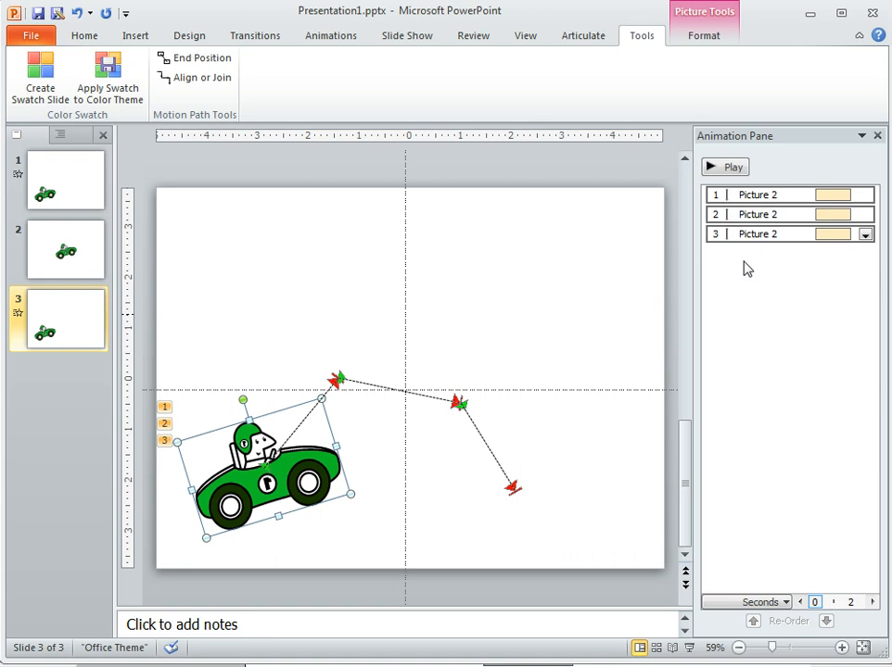
pyautogui.click(578, 485)
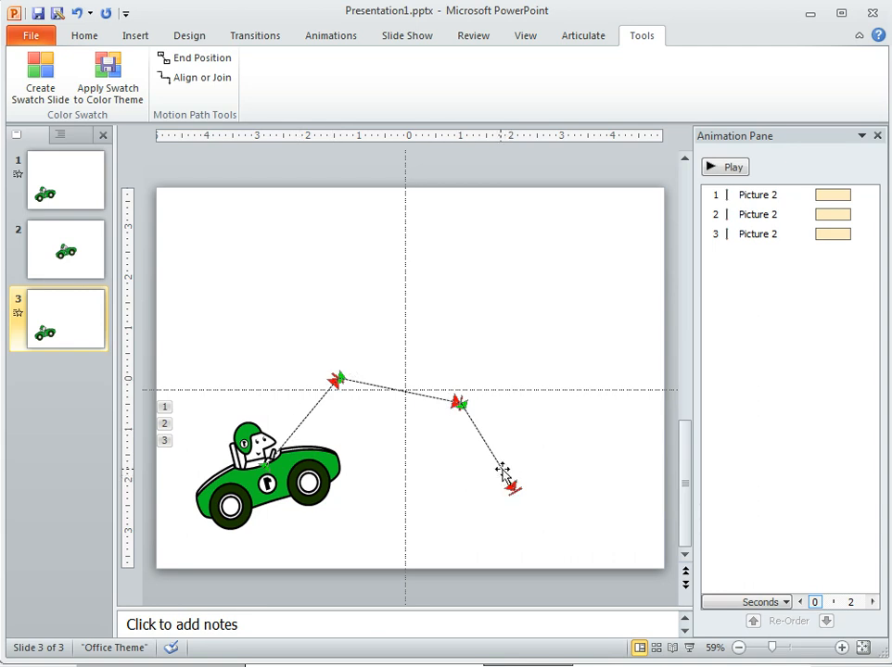
# - Generate a new consolidated motion path animation for the car from all three Down: Picture 2 paths
pyautogui.click(289, 471)
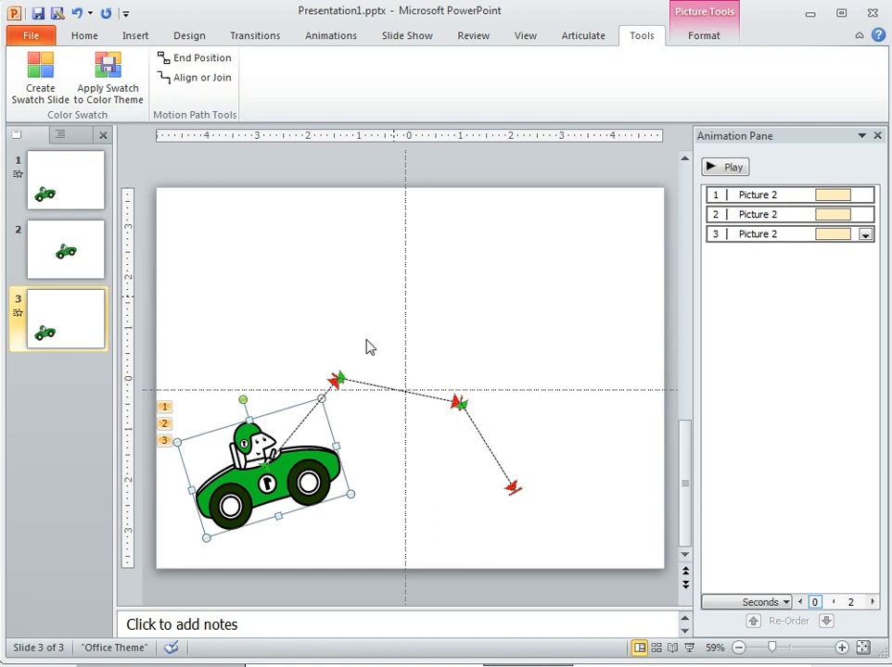
pyautogui.click(205, 82)
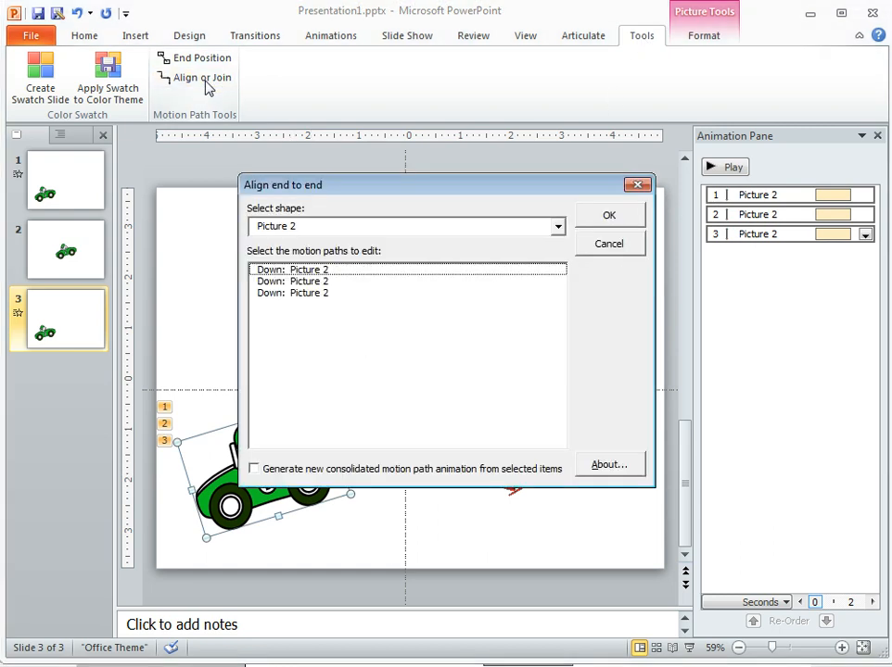
pyautogui.click(309, 271)
pyautogui.keyDown('shift'); pyautogui.click(316, 294); pyautogui.keyUp('shift')
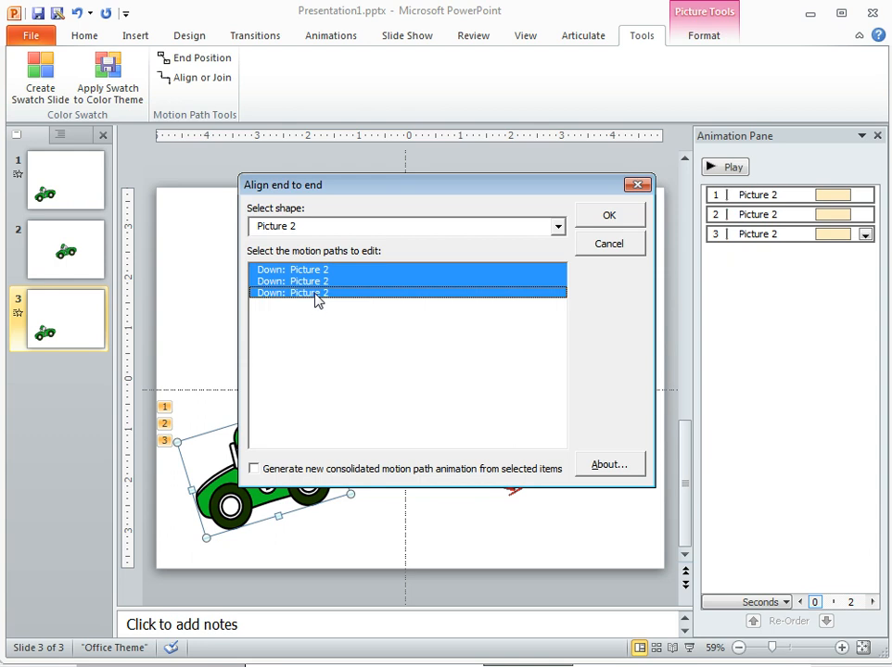
pyautogui.click(255, 470)
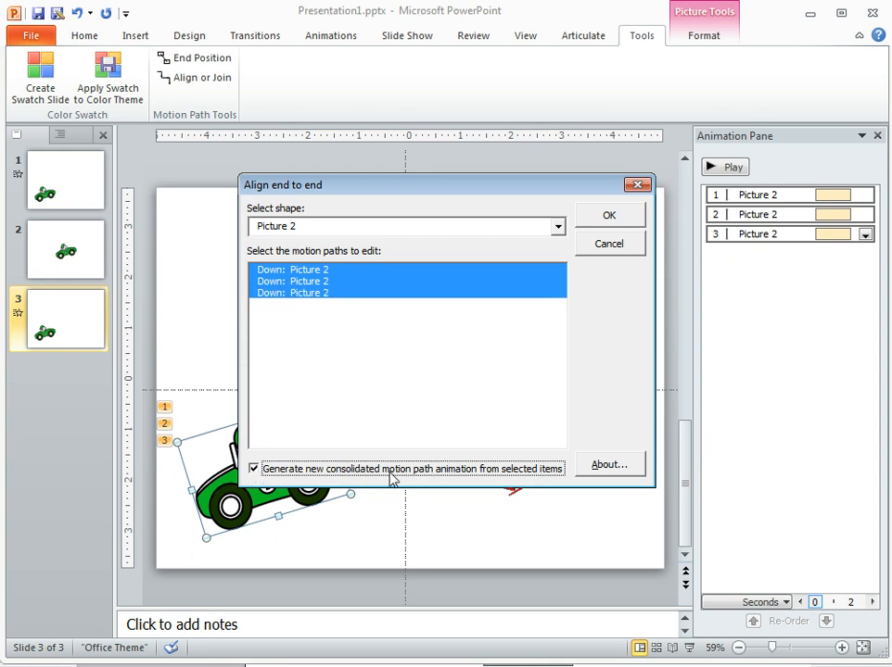
pyautogui.click(612, 217)
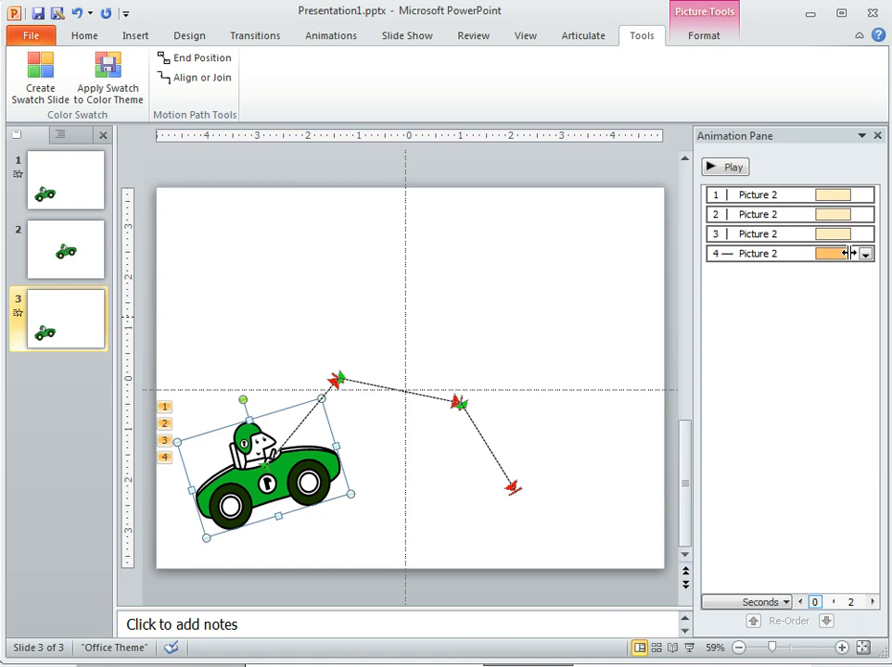
pyautogui.keyDown('shift'); pyautogui.click(826, 197); pyautogui.keyUp('shift')
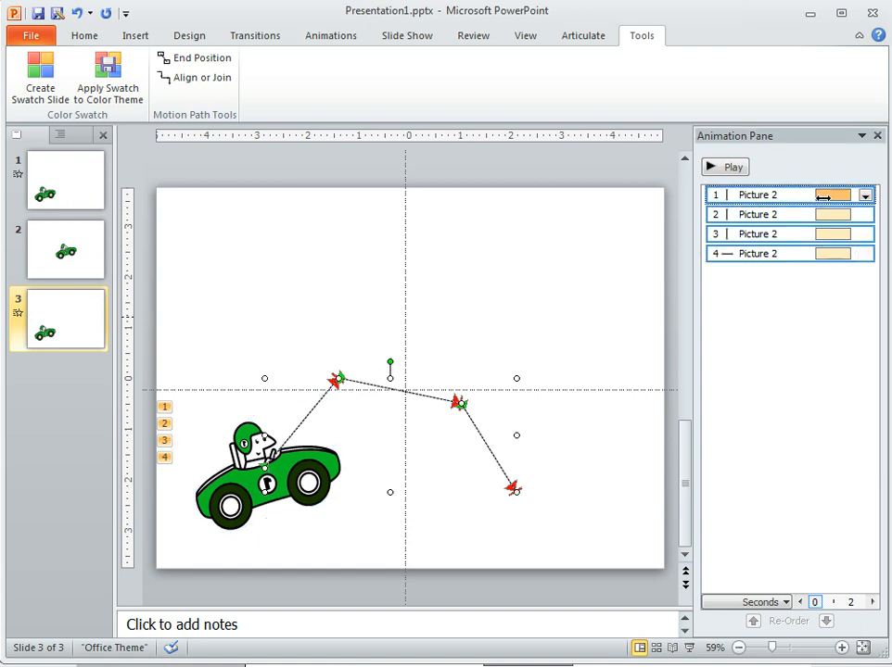
pyautogui.press('Delete')
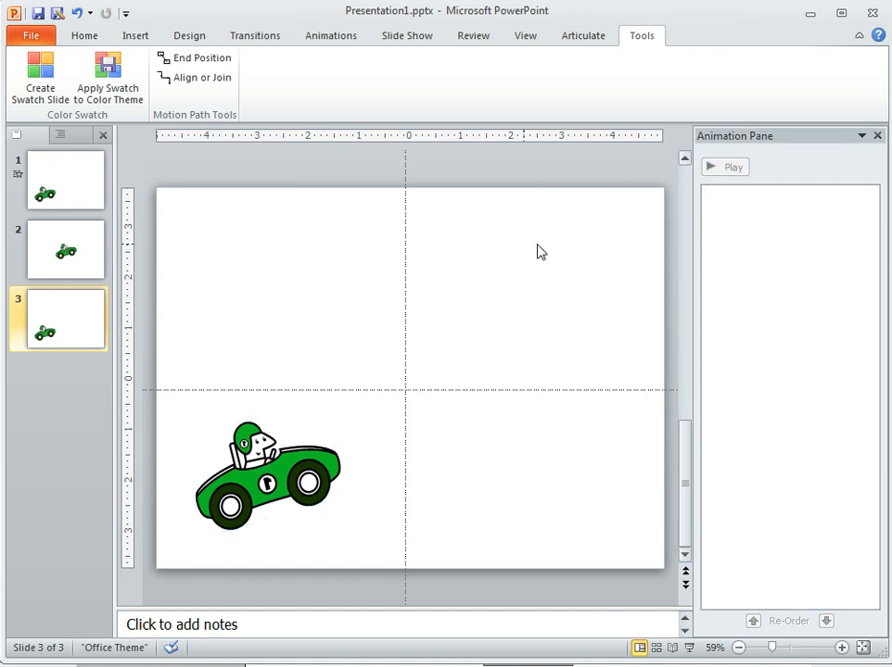
pyautogui.click(76, 13)
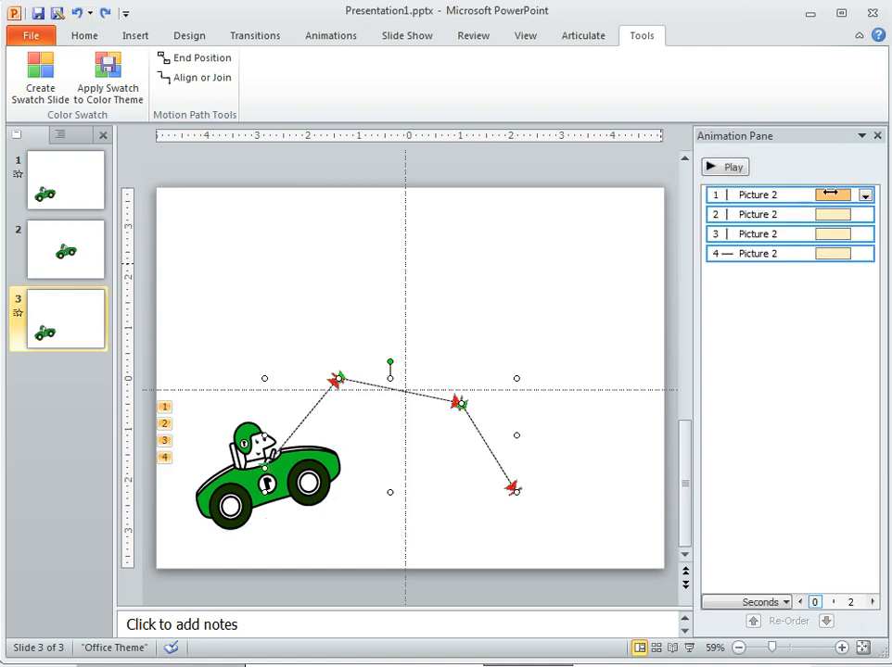
# - Delete the car's three separate motion path animations, keeping the consolidated one, and move that path about 2 inches up and slightly right
pyautogui.click(817, 318)
pyautogui.click(798, 194)
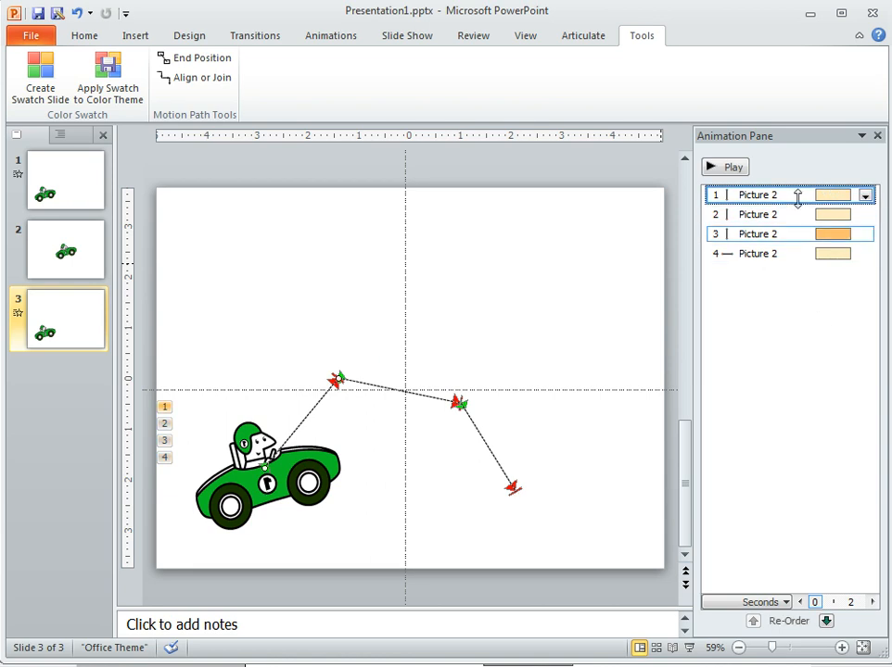
pyautogui.press('Delete')
pyautogui.press('Delete')
pyautogui.press('Delete')
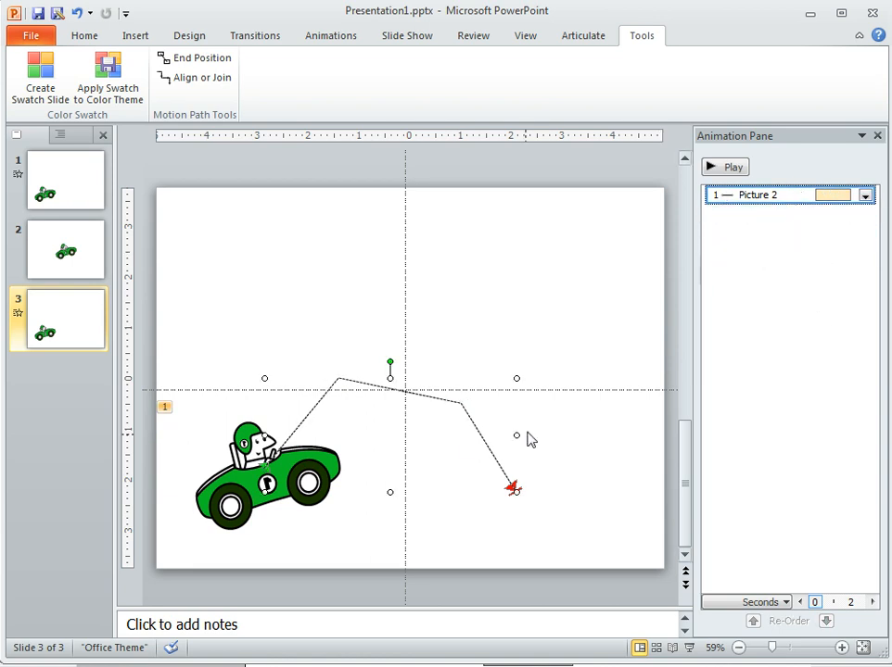
pyautogui.moveTo(477, 430); pyautogui.dragTo(512, 338)
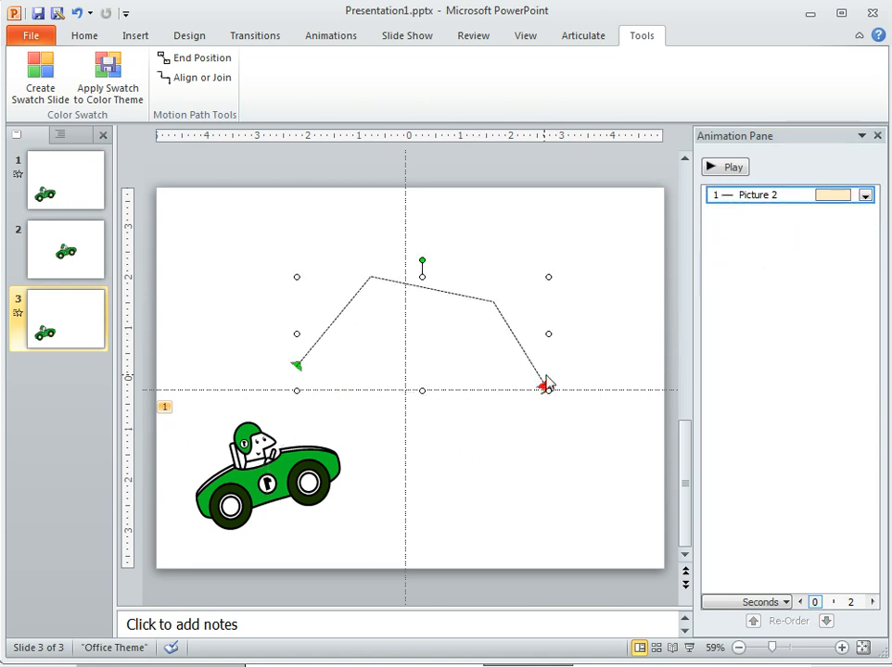
pyautogui.click(612, 293)
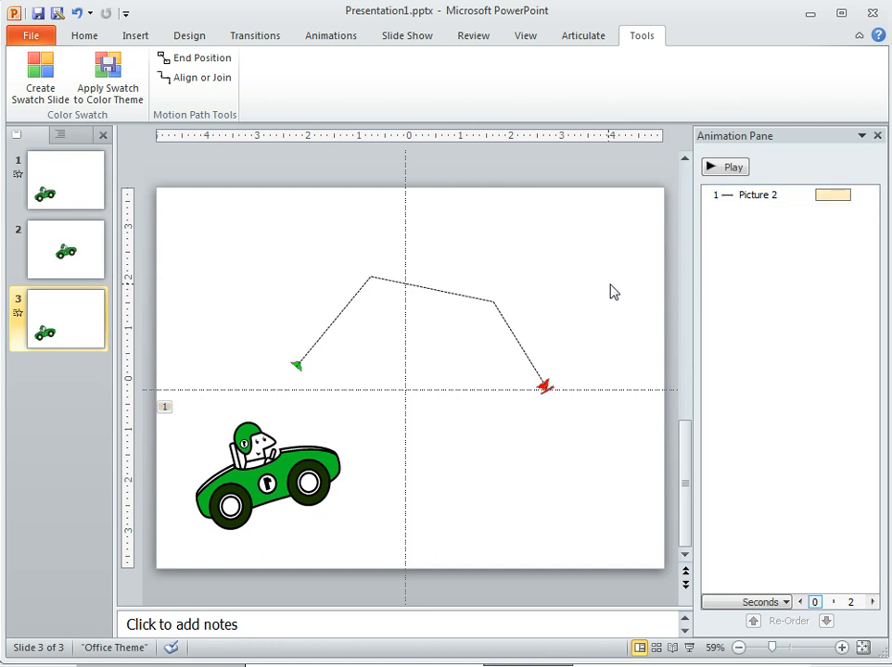